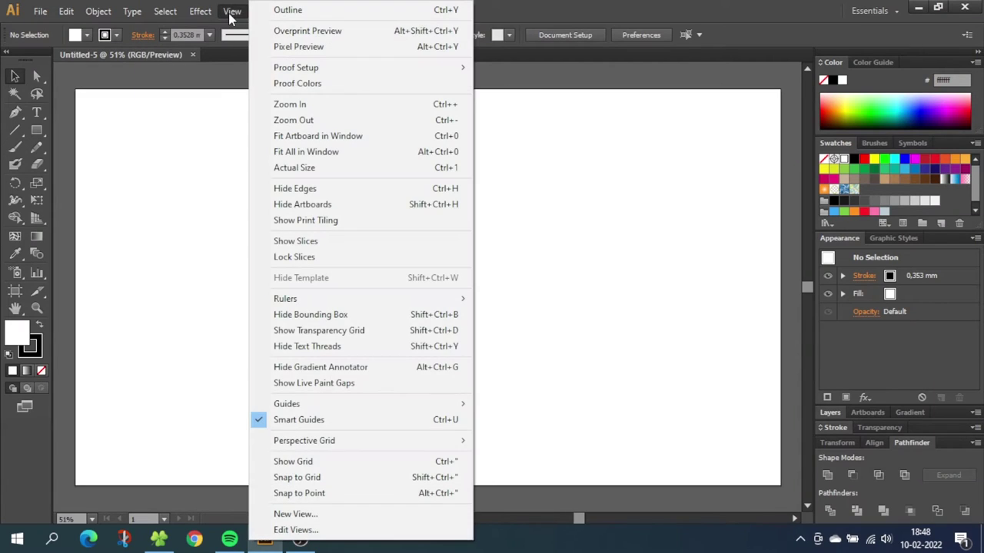
Show the grid over the artboard and turn on Snap to Grid.
left_click(318, 464)
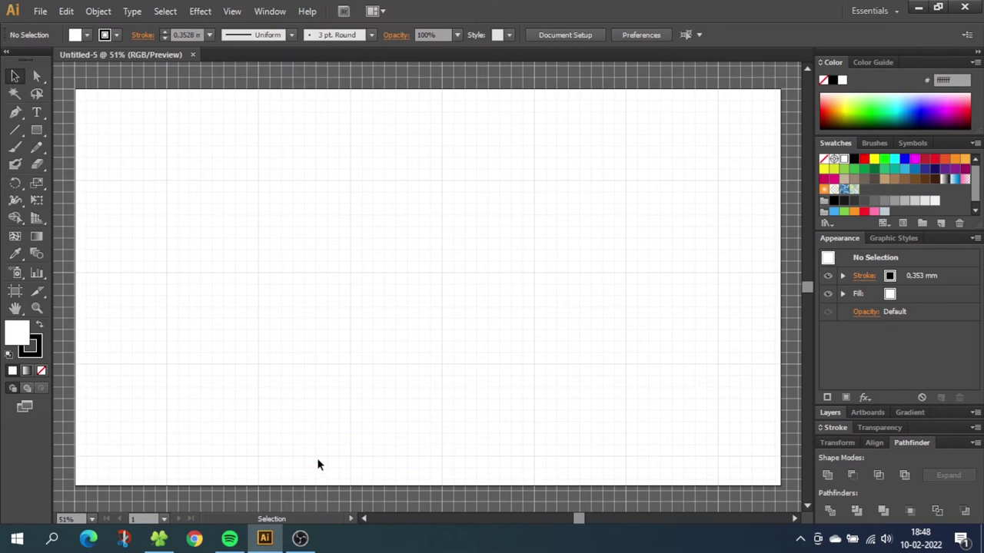
left_click(235, 11)
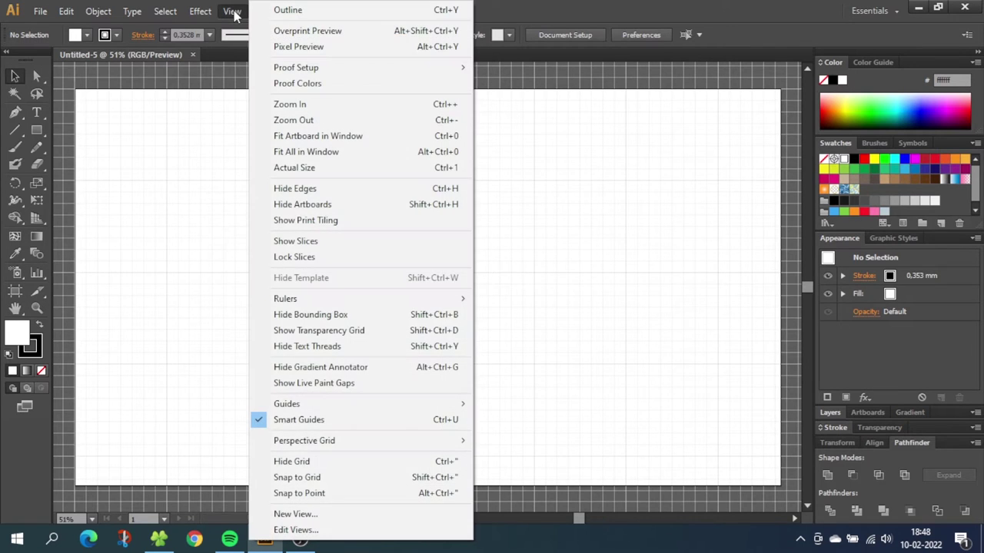
left_click(307, 479)
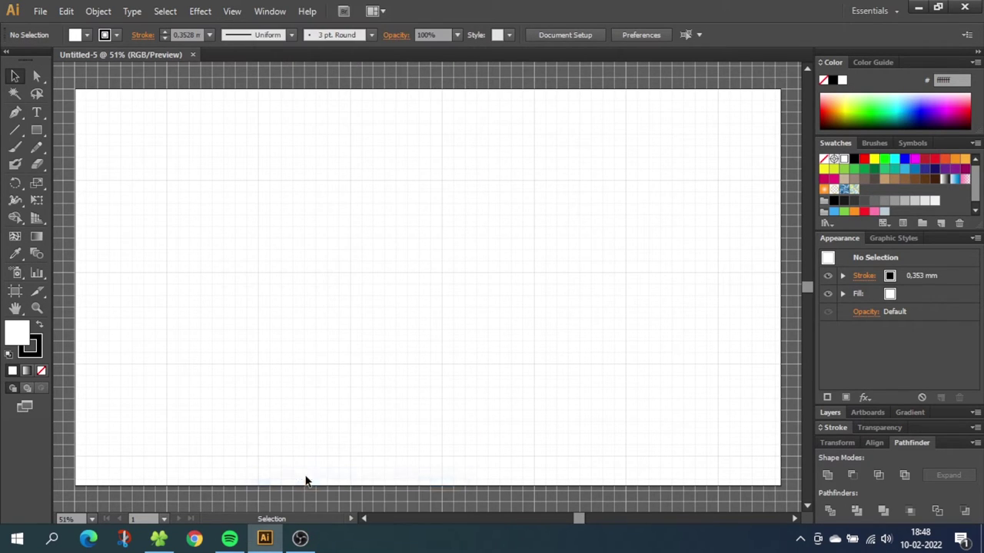
Toggle Align New Objects to Pixel Grid in the Transform panel options.
left_click(834, 443)
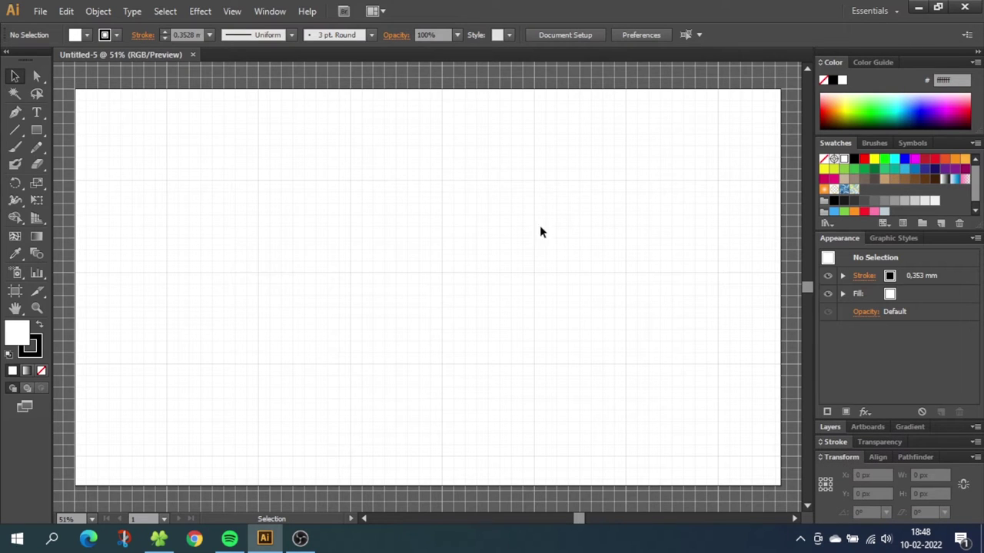
left_click(269, 12)
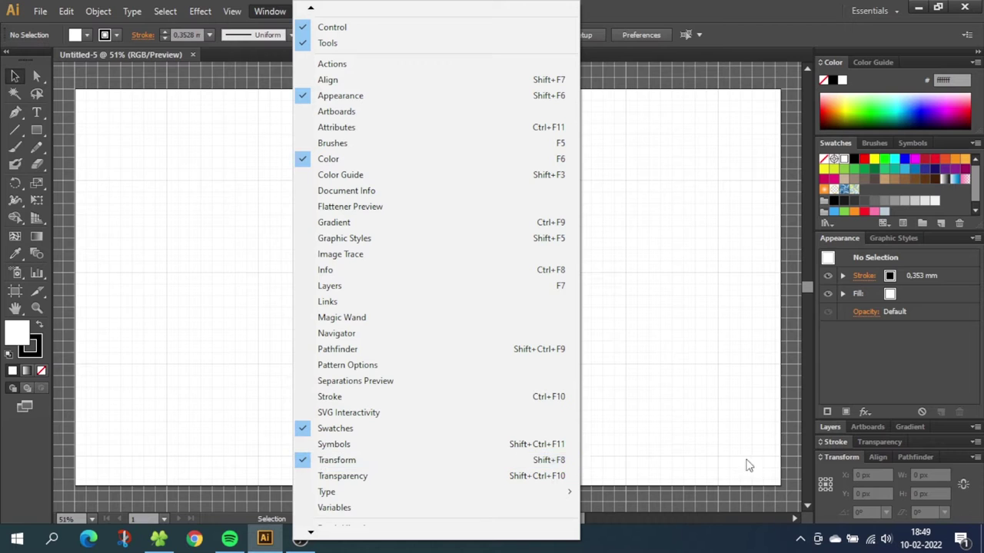
left_click(970, 473)
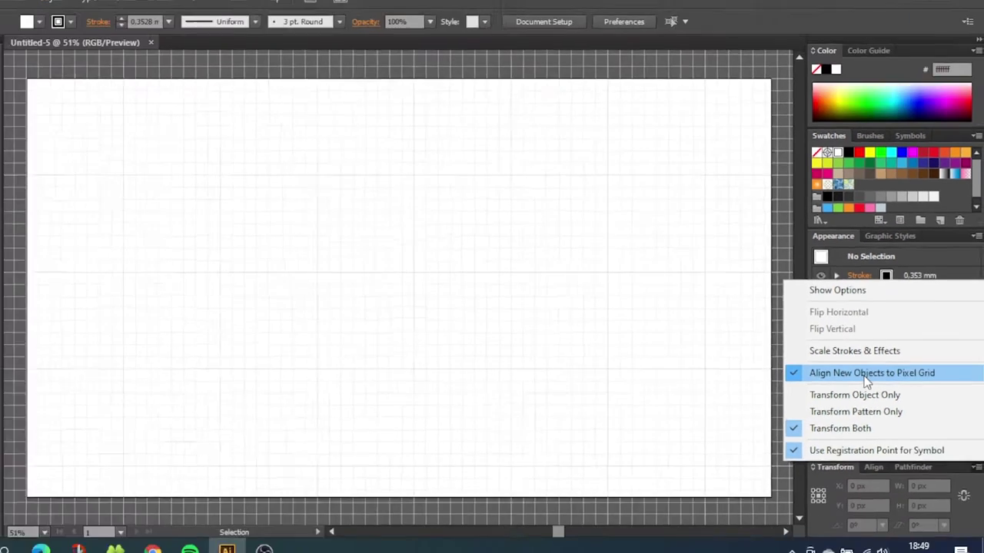
left_click(833, 408)
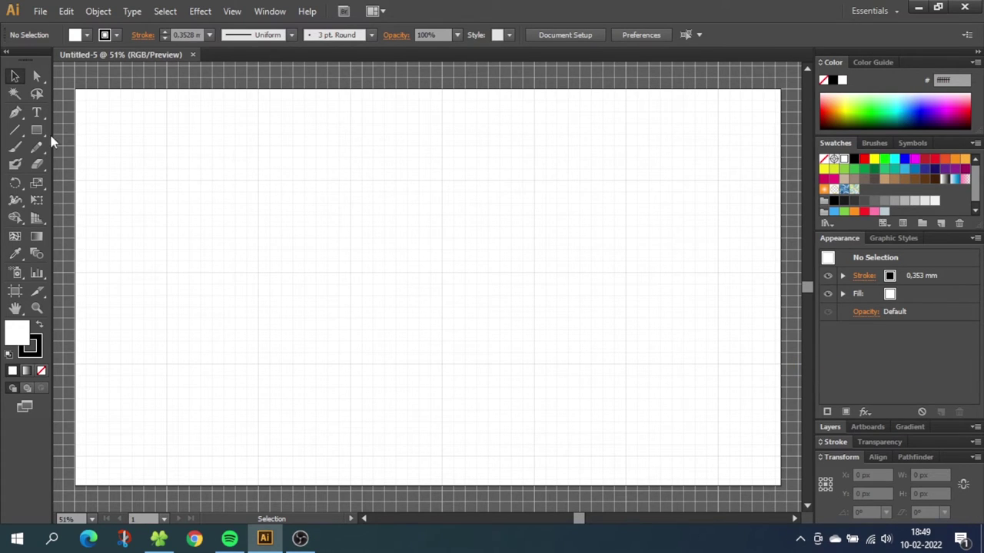
Draw a 500 px circle with no stroke and a horizontal line across its centre.
left_click_drag(36, 130, 84, 166)
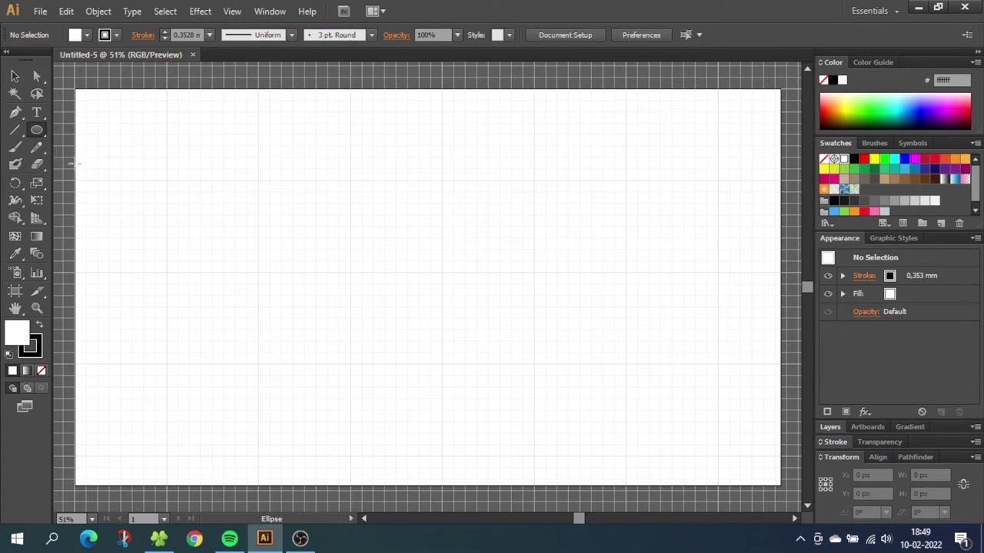
left_click_drag(350, 181, 532, 339)
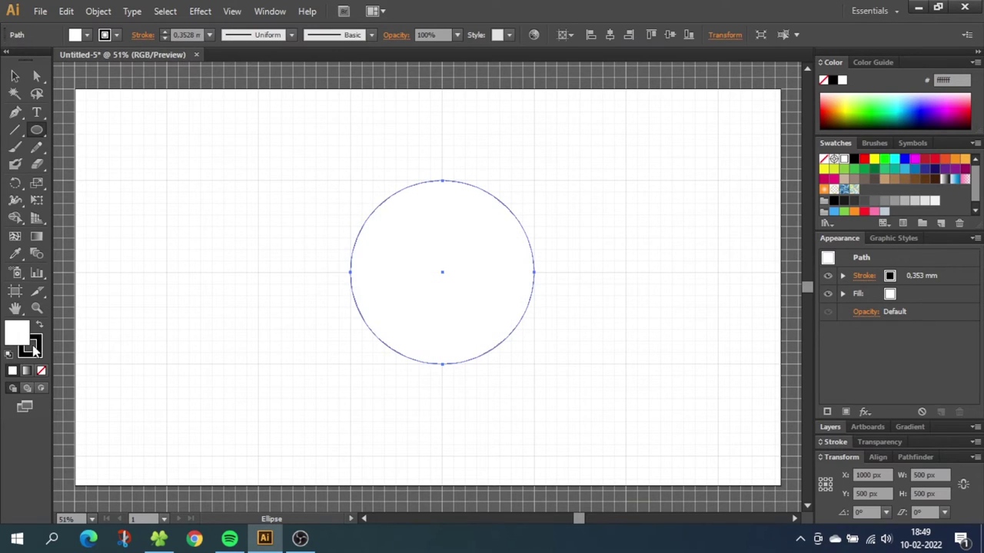
left_click(40, 370)
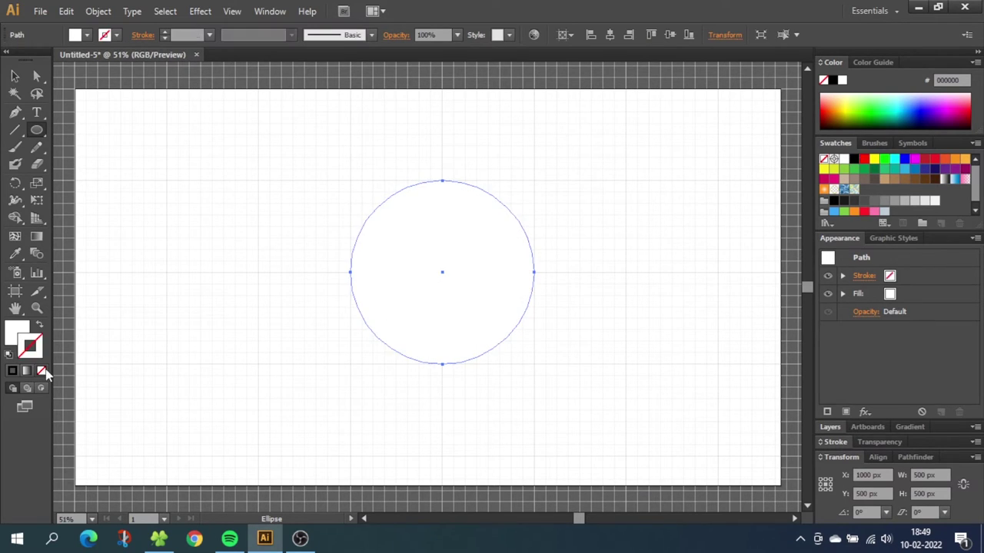
left_click(16, 133)
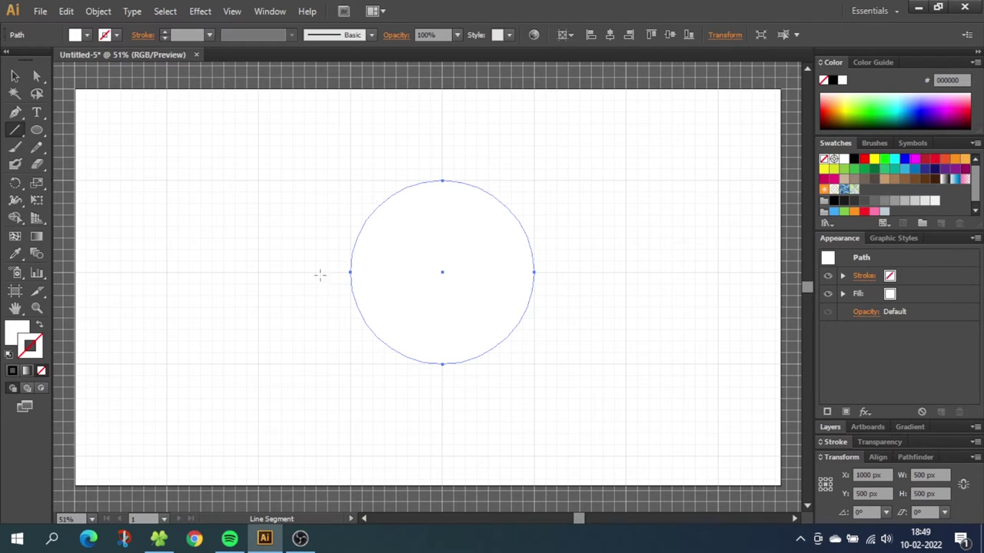
left_click_drag(312, 271, 566, 278)
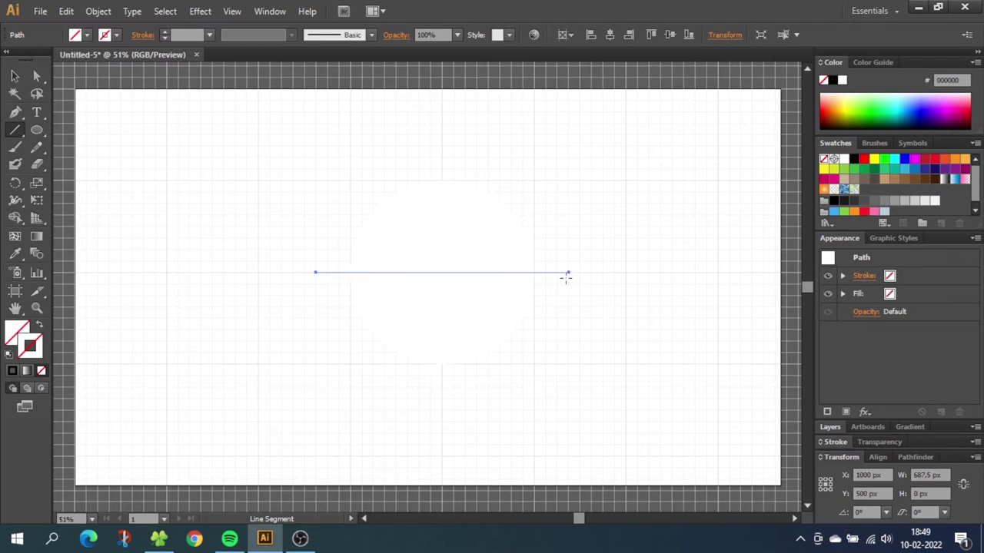
Divide the circle and line with Pathfinder, then ungroup the two resulting halves.
left_click(15, 76)
left_click_drag(253, 172, 560, 358)
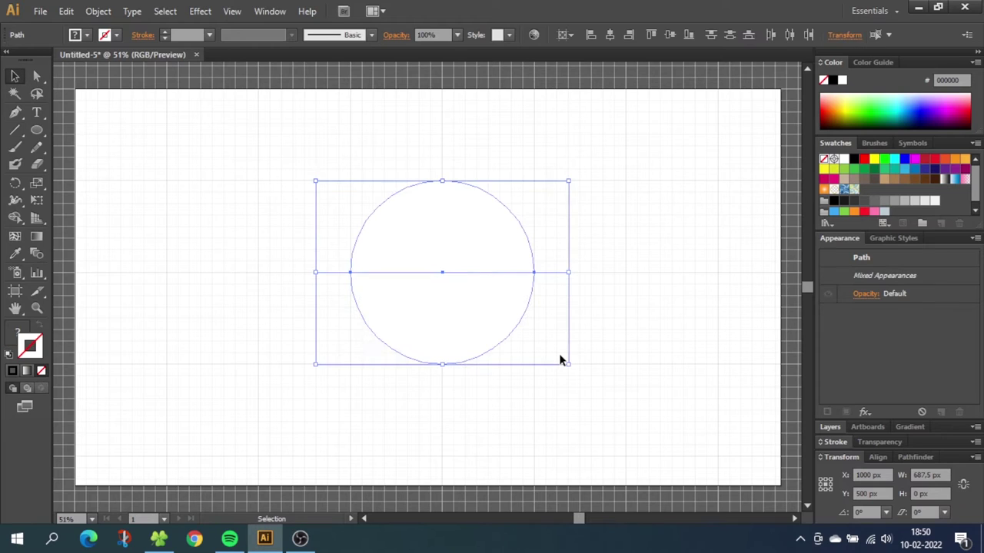
left_click(908, 457)
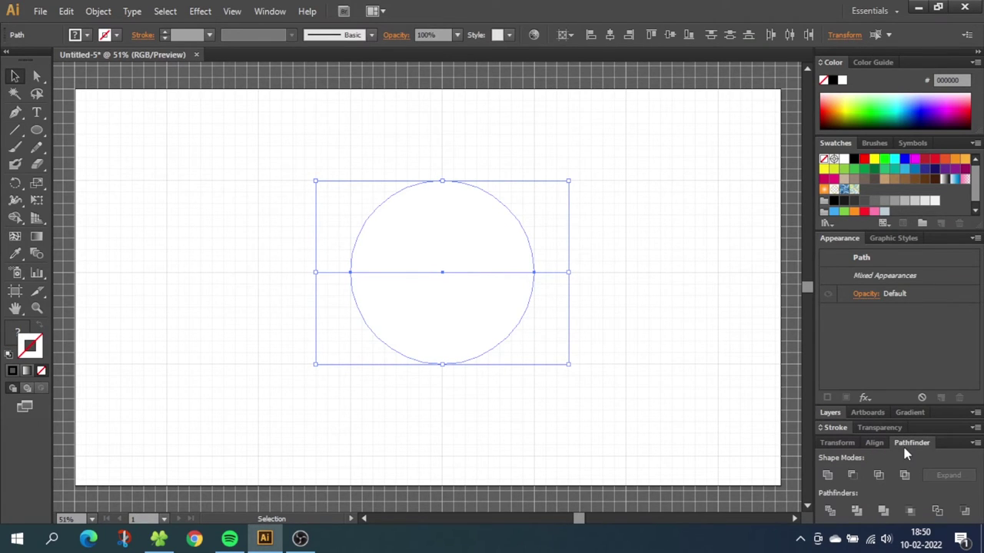
left_click(274, 12)
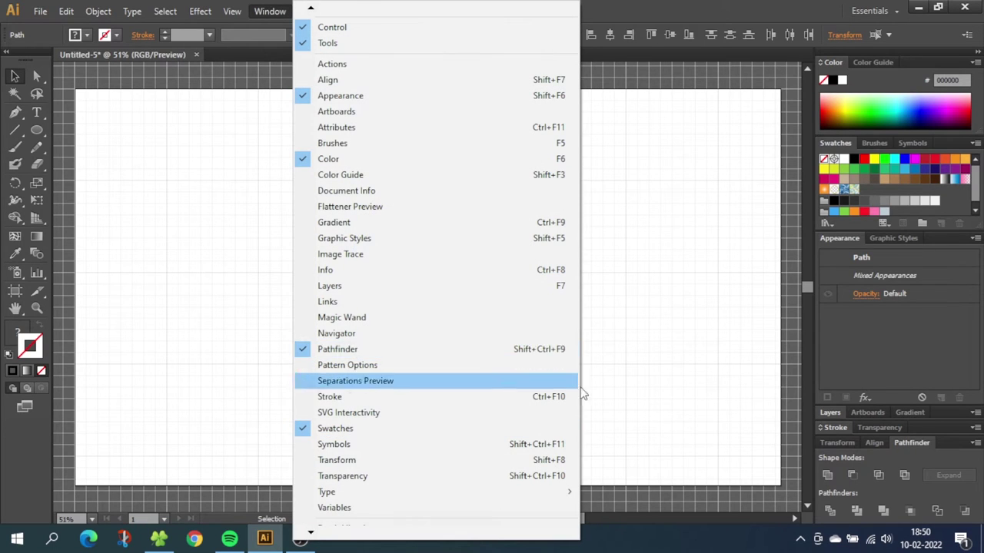
left_click(828, 494)
left_click(830, 511)
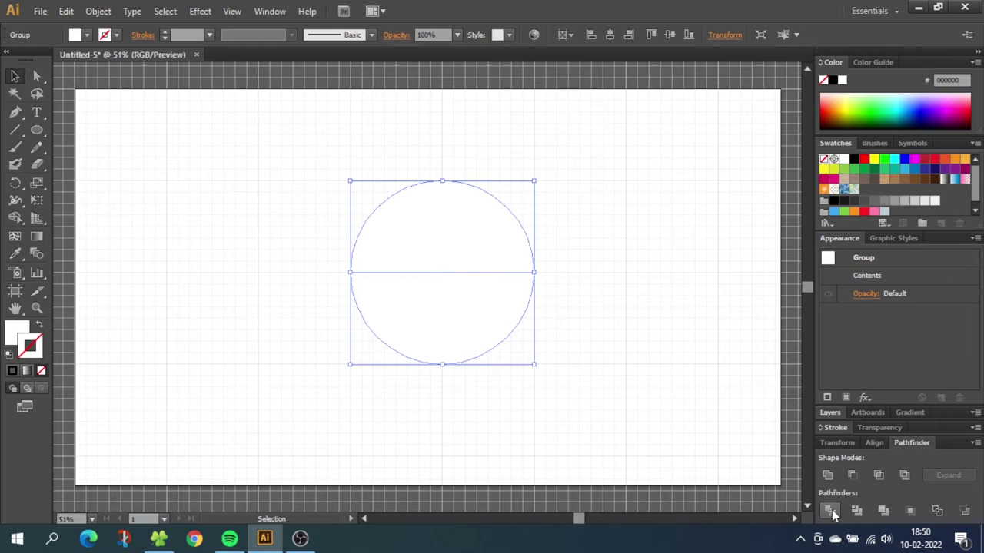
right_click(473, 245)
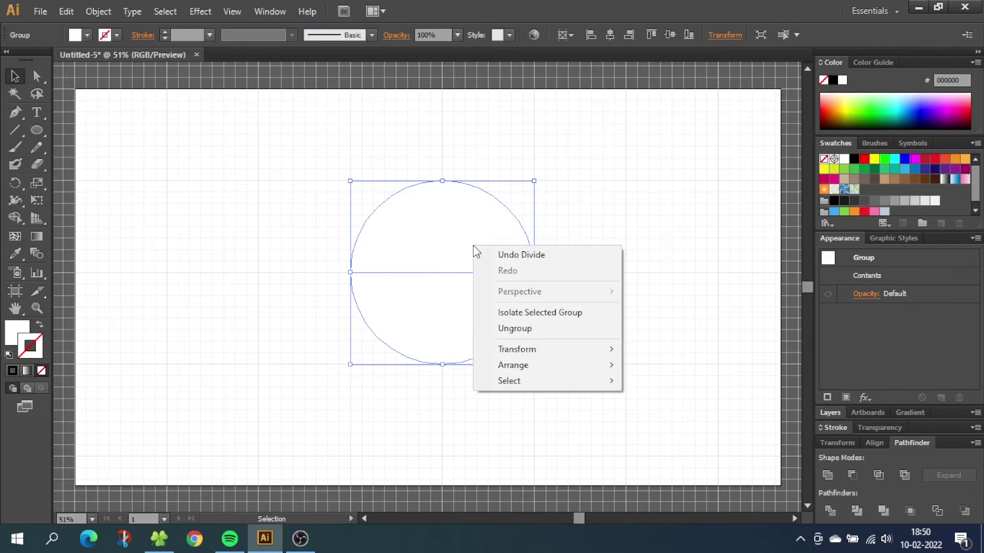
left_click(525, 330)
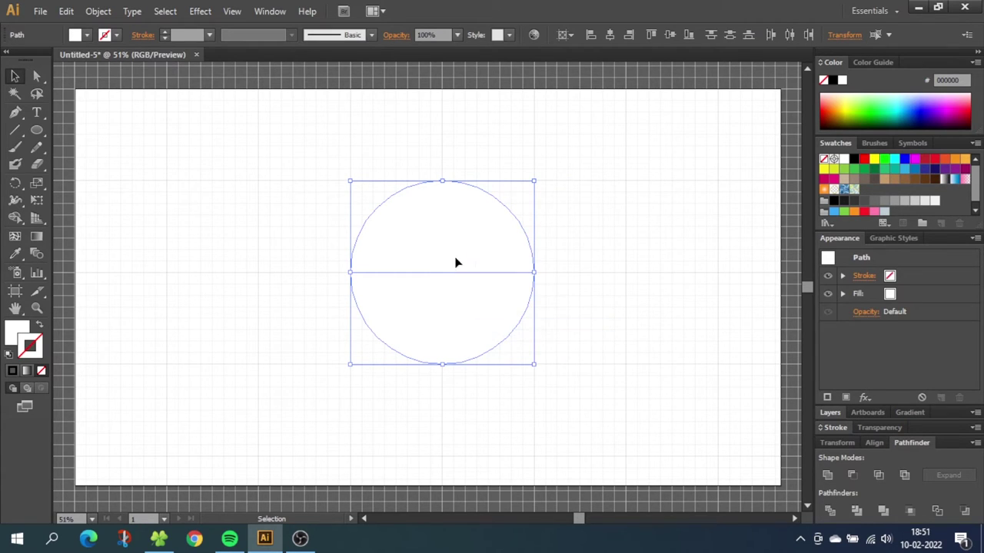
Fill the upper half of the circle with red.
left_click(553, 263)
left_click_drag(461, 257, 464, 210)
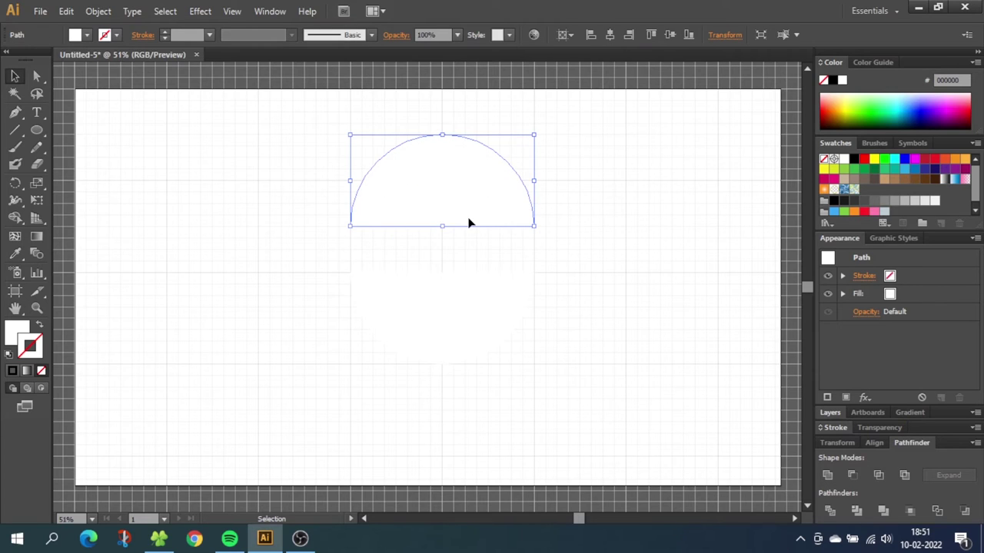
key("ctrl+z")
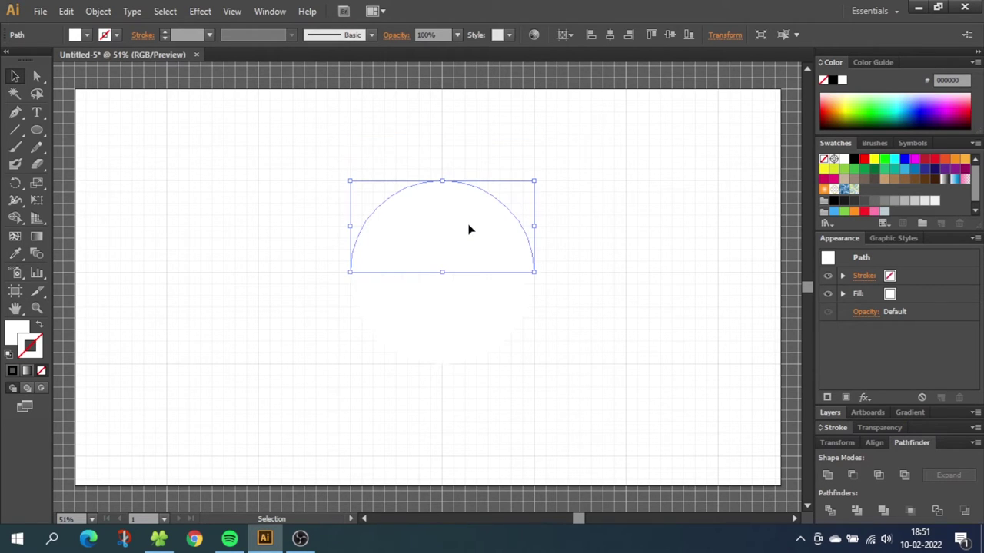
key("x")
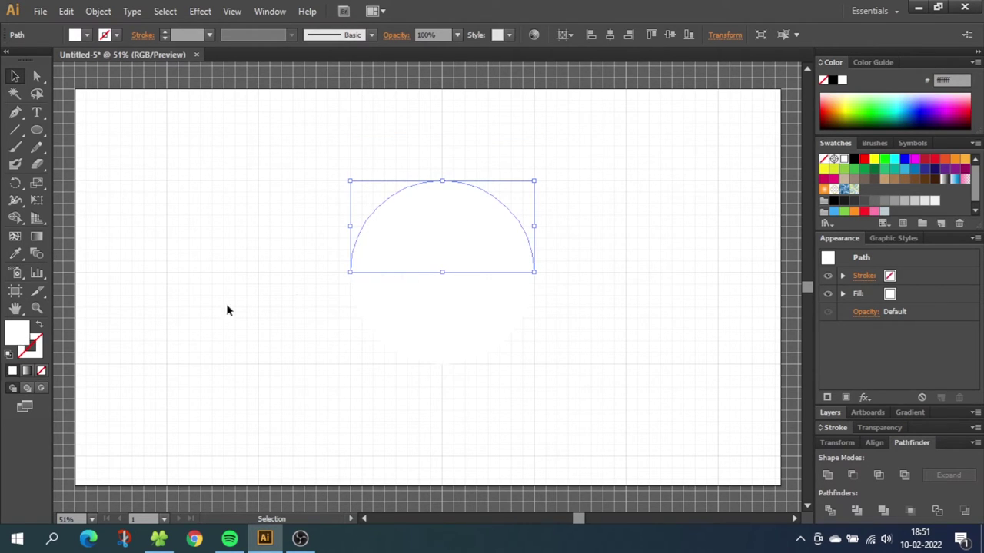
left_click(864, 160)
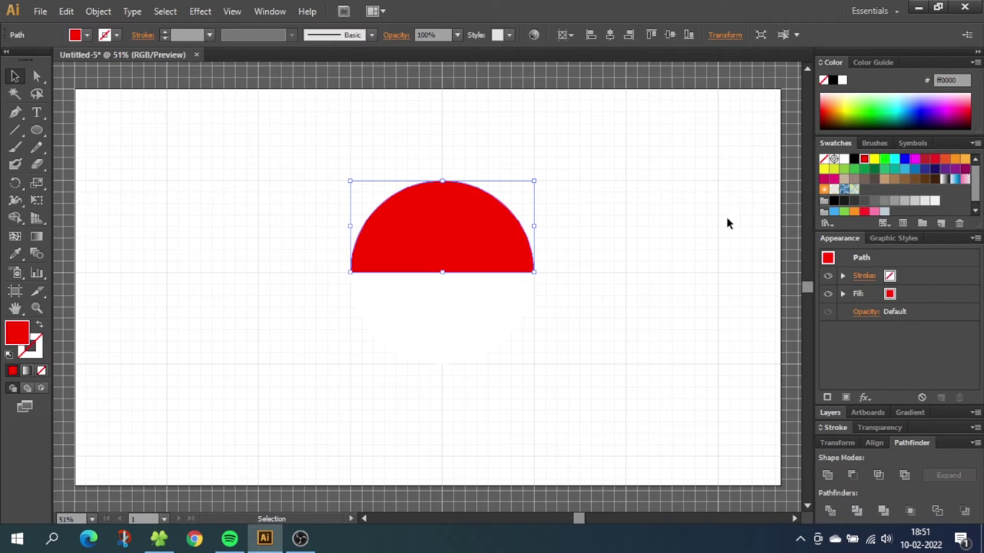
Fill the lower half with light grey and deselect the artwork.
left_click(482, 303)
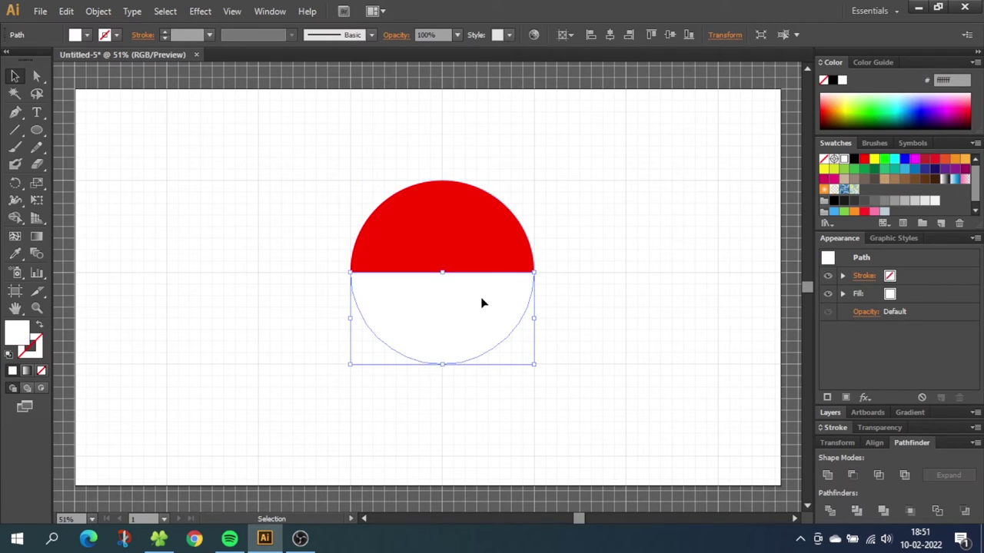
left_click(935, 203)
left_click(15, 130)
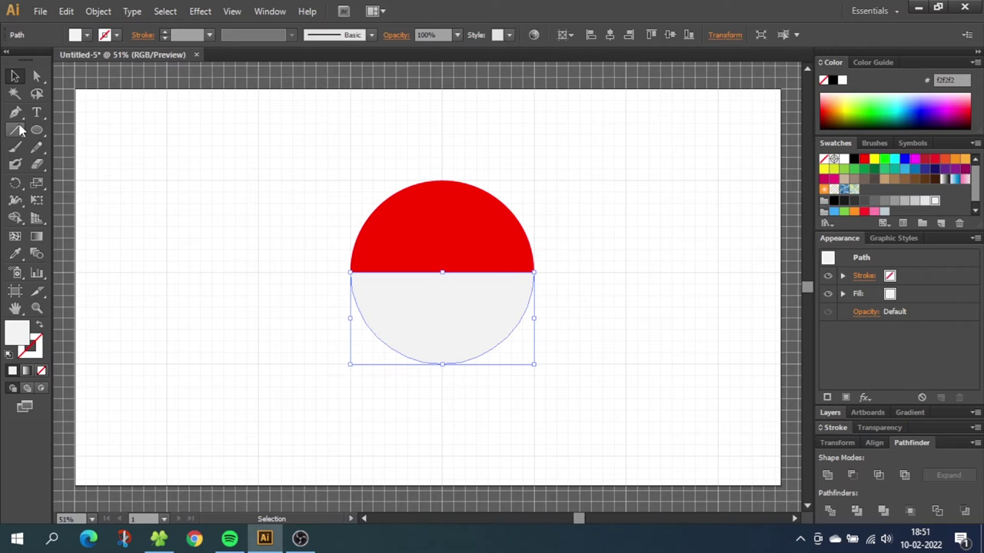
key("ctrl+shift+a")
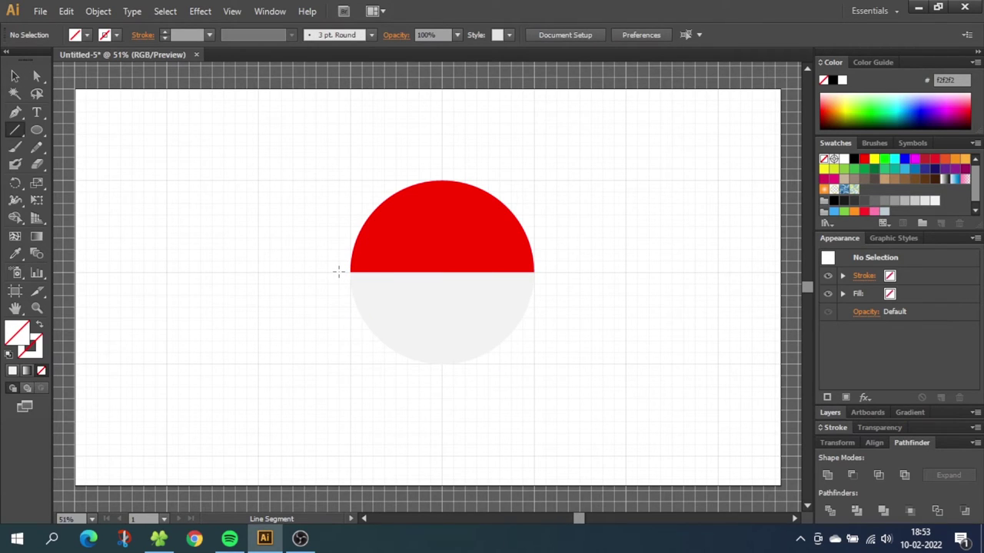
Draw a 10 mm black line across the ball's middle and a small ring at its centre.
left_click_drag(338, 272, 536, 271)
left_click_drag(545, 271, 545, 271)
left_click(208, 34)
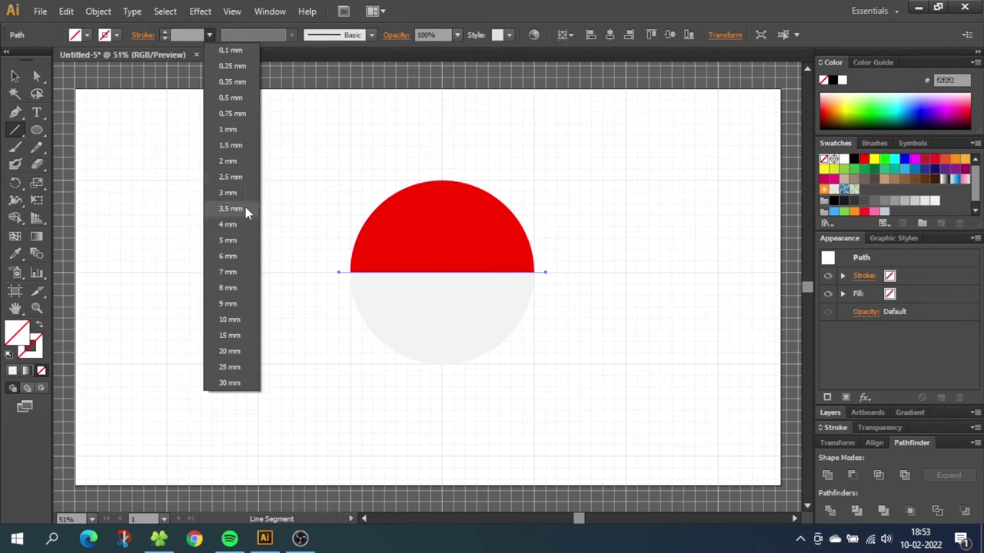
left_click(233, 320)
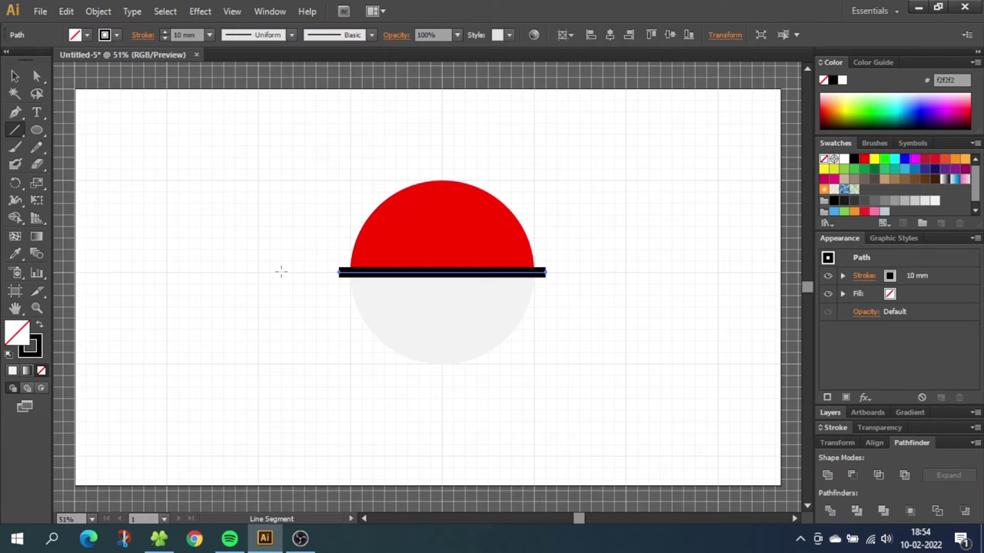
left_click(36, 130)
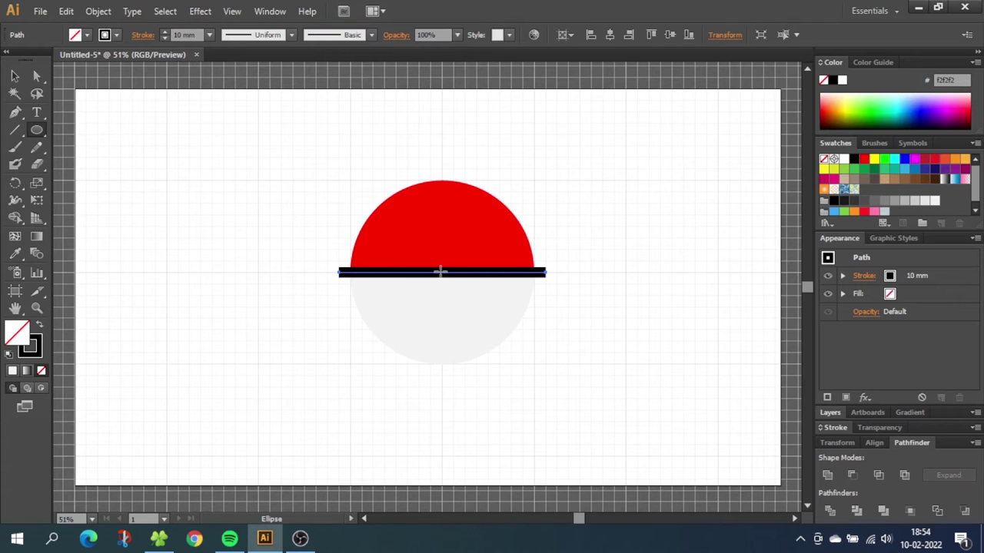
left_click_drag(440, 272, 465, 296)
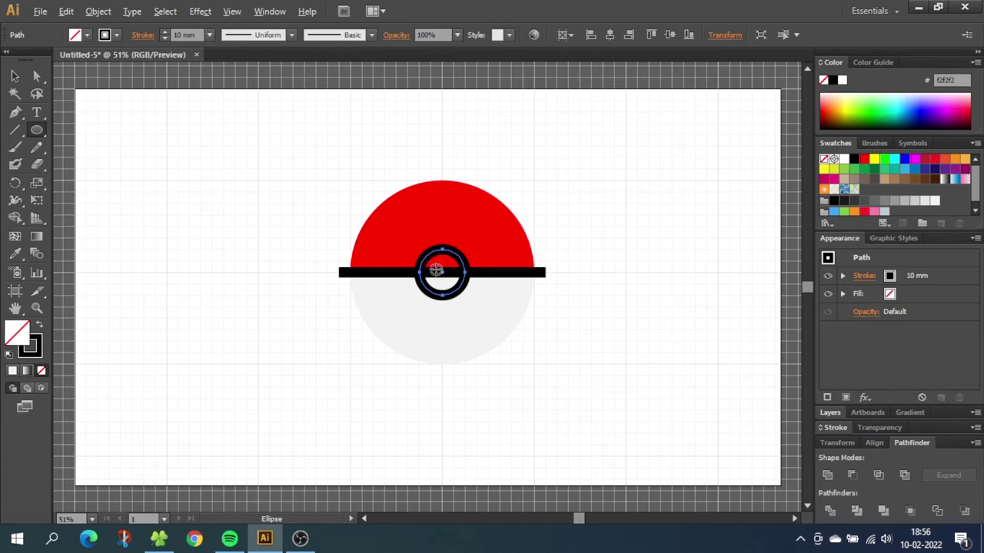
Draw a smaller circle inside the ring with a 2 mm stroke, then select the black band.
left_click_drag(442, 272, 455, 286)
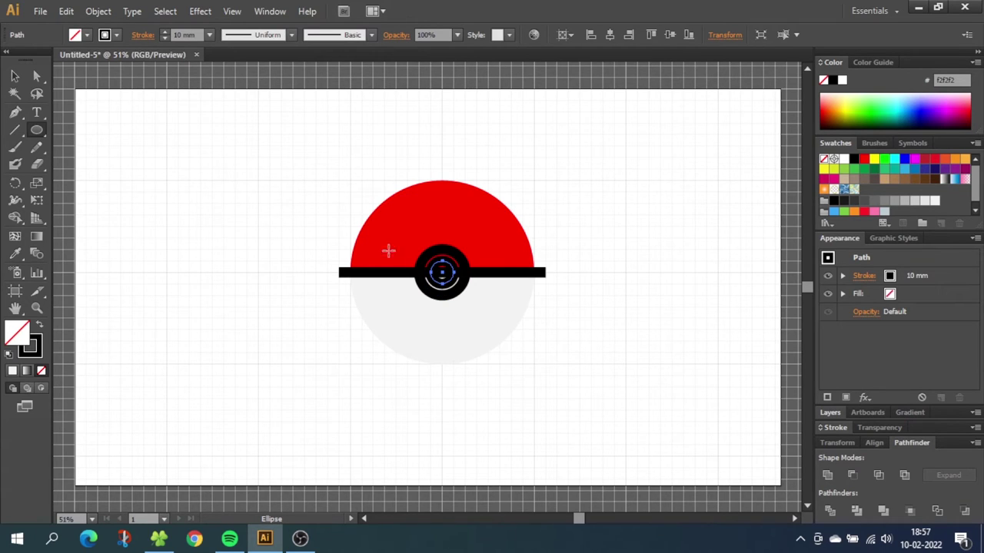
left_click(208, 35)
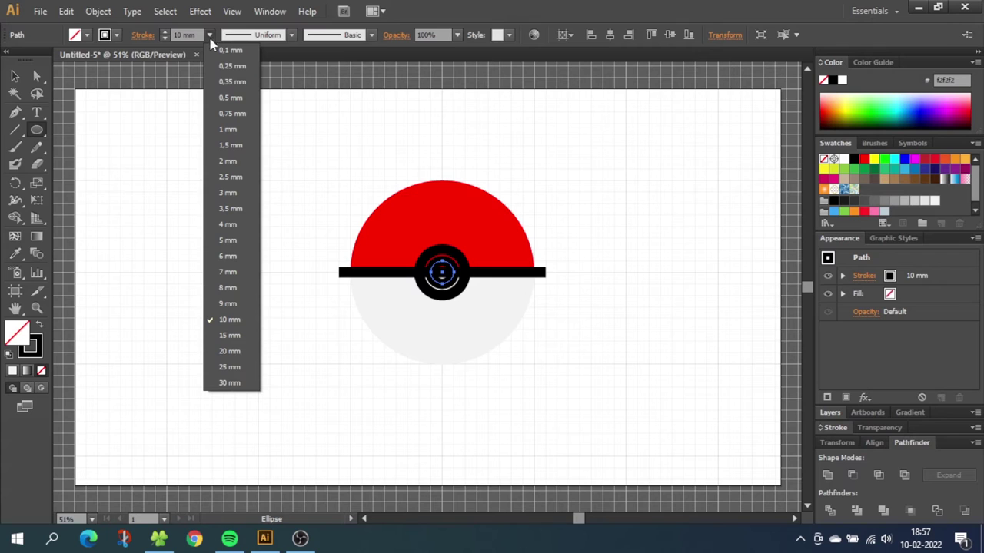
left_click(229, 165)
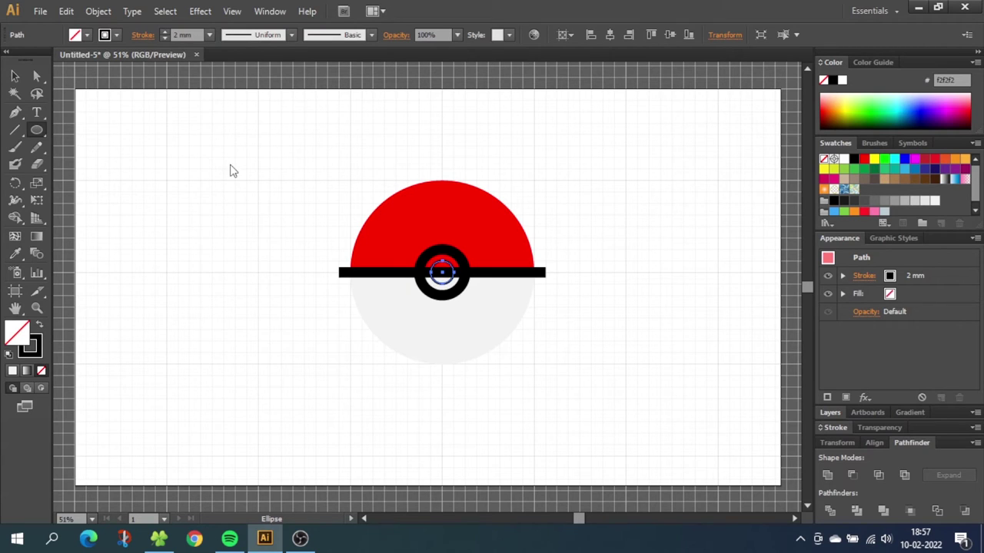
left_click(14, 76)
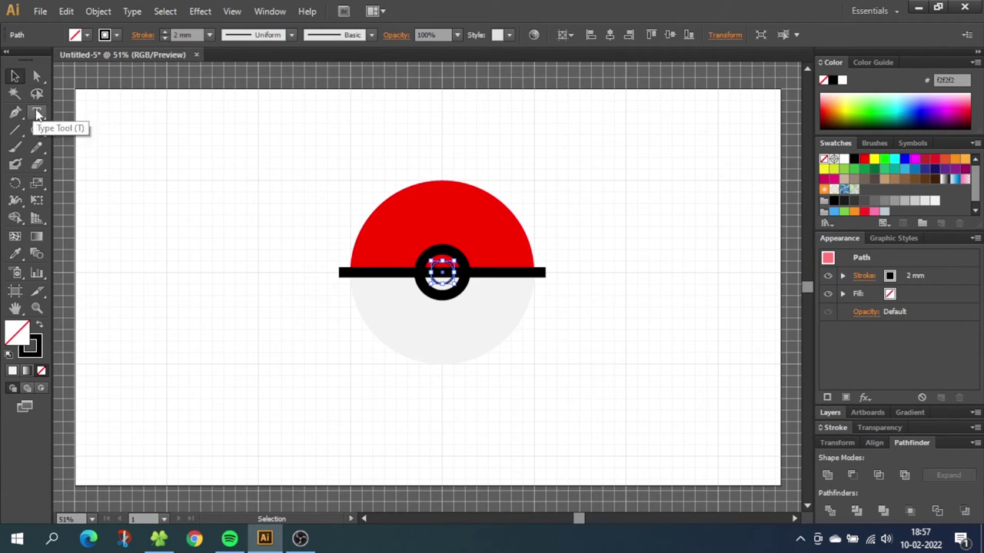
left_click_drag(343, 289, 343, 288)
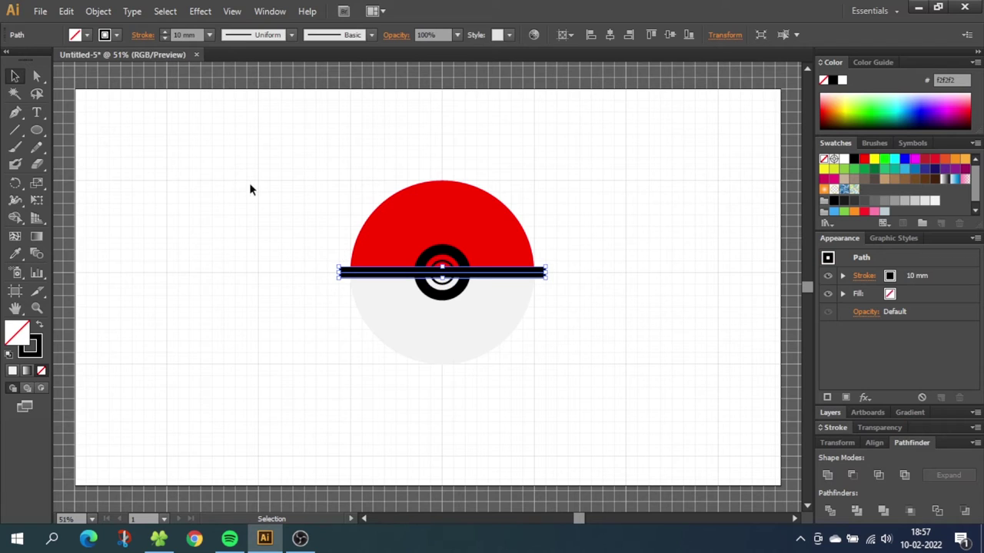
left_click(98, 11)
mouse_move(114, 301)
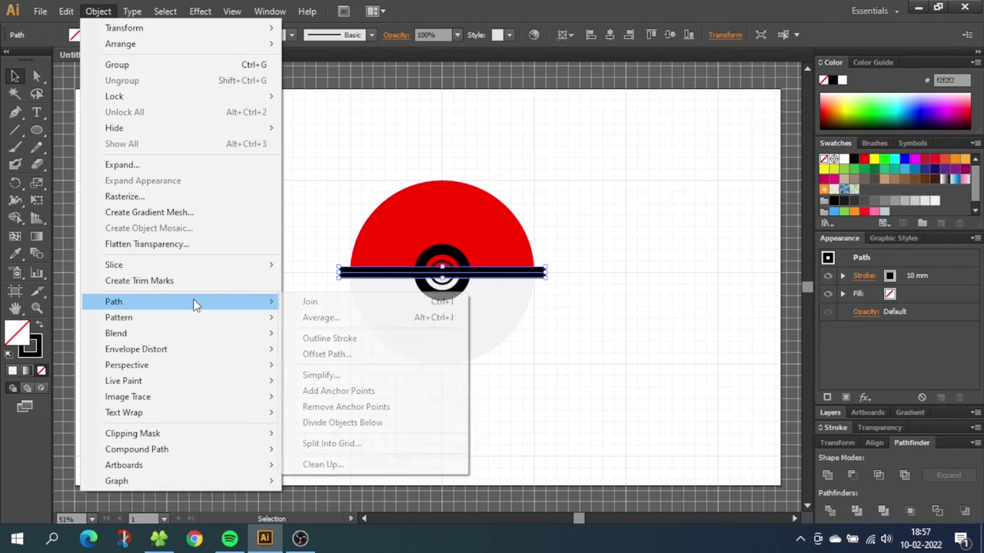
Outline the band's stroke into a filled shape and select it with the ball.
left_click(329, 338)
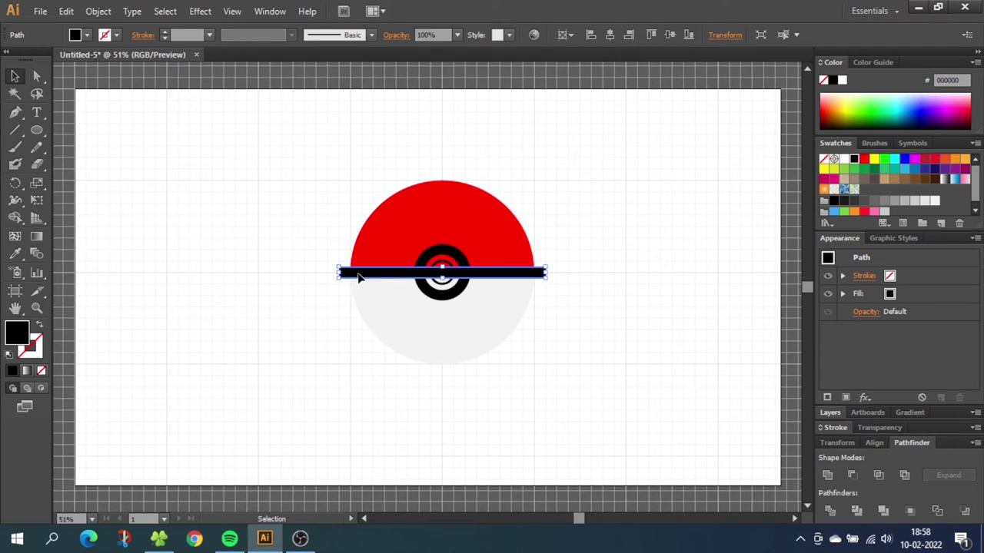
left_click_drag(317, 248, 363, 306)
left_click_drag(362, 306, 362, 308)
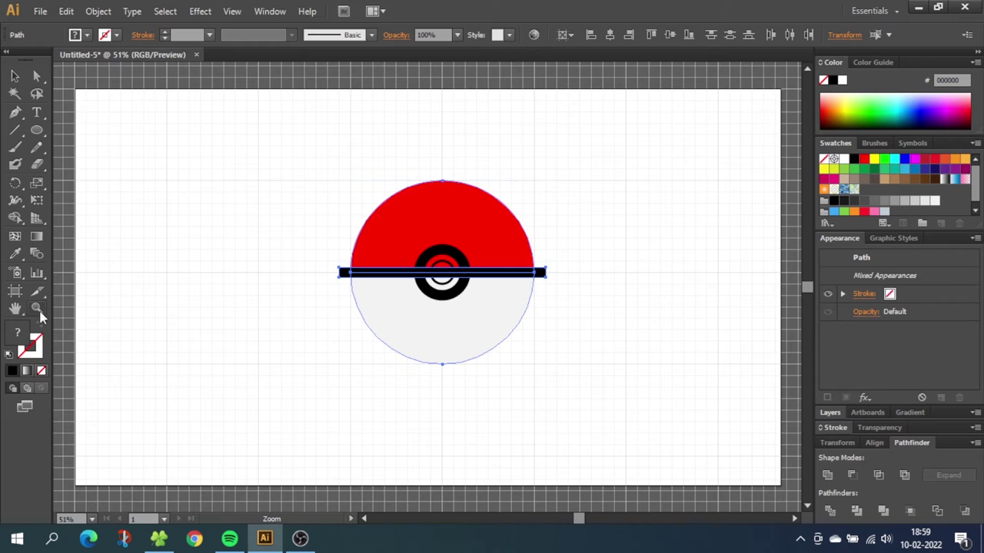
Zoom in and merge the band's left end with its middle piece using Shape Builder.
left_click(36, 307)
left_click_drag(278, 140, 599, 414)
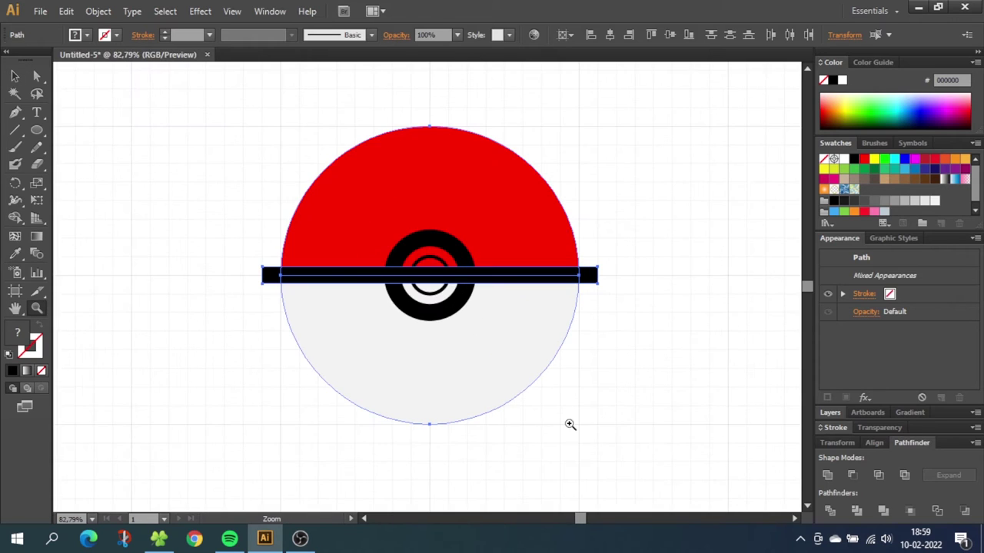
left_click(14, 219)
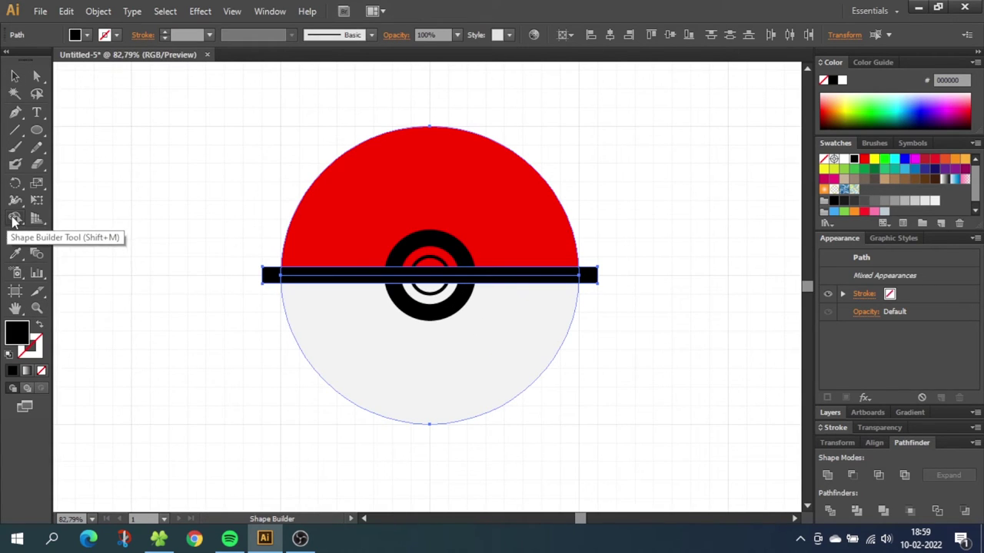
mouse_move(278, 276)
left_mouse_down()
mouse_move(298, 286)
mouse_move(534, 285)
left_mouse_up()
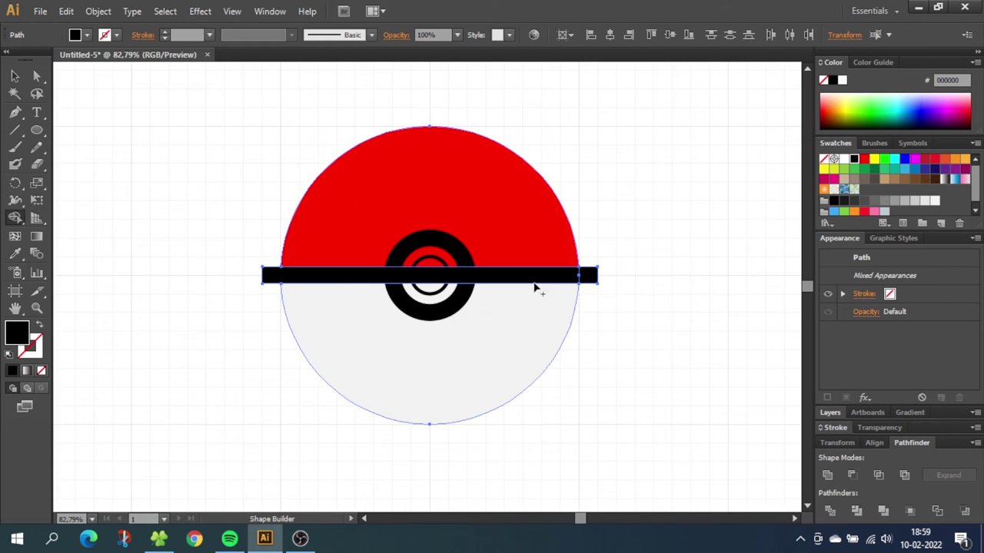
left_click(14, 76)
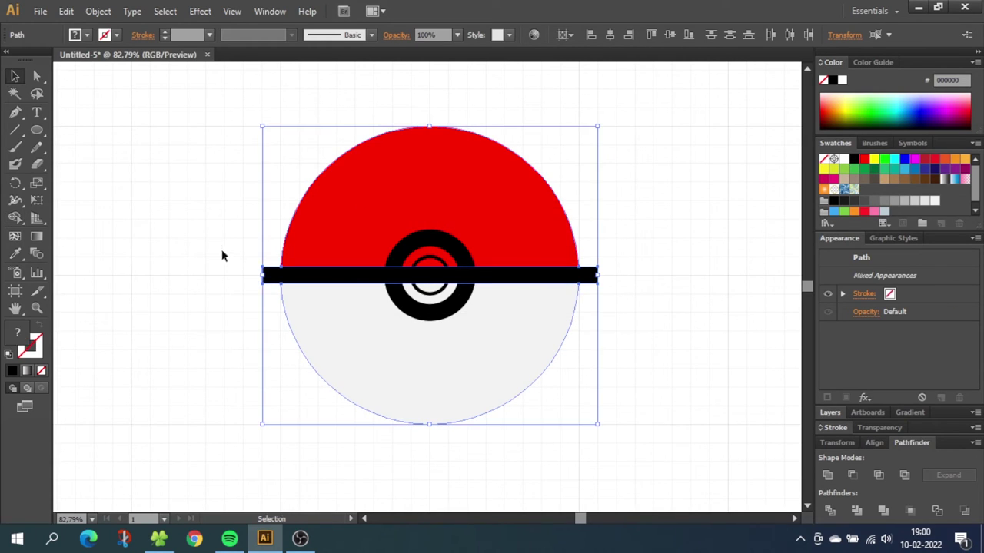
Turn off Snap to Grid and trim the black band's ends to the ball's edges.
left_click(221, 249)
left_click(280, 285)
left_click_drag(303, 279, 266, 325)
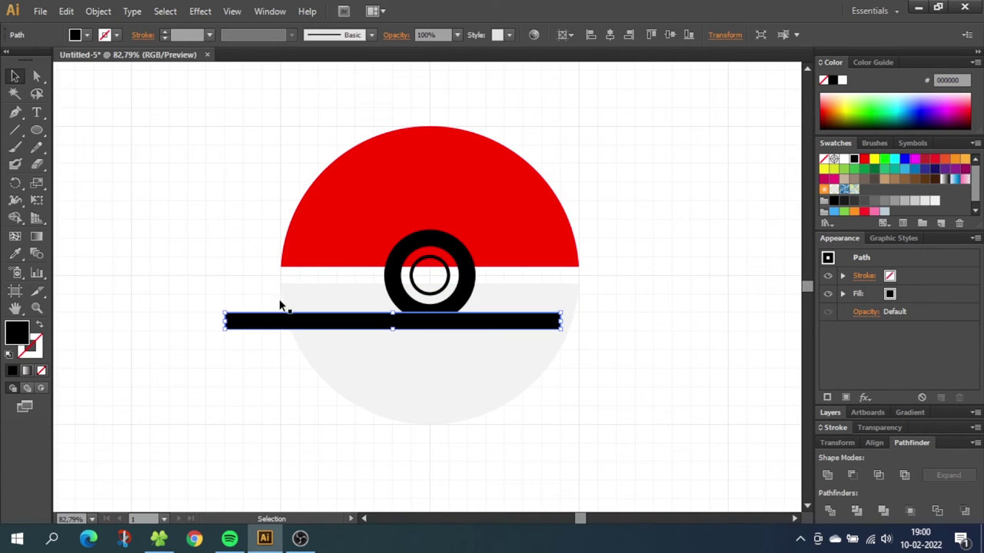
key("ctrl+z")
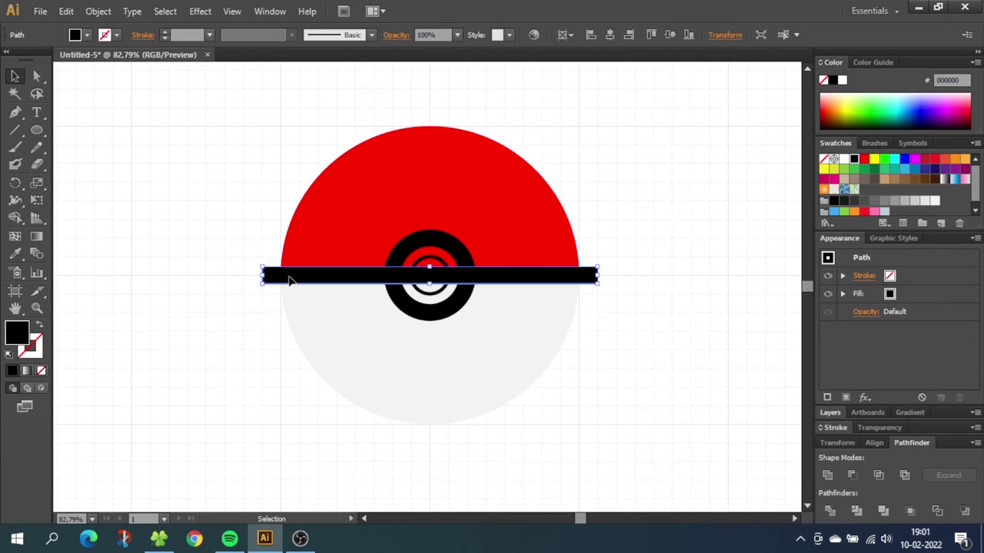
left_click(231, 11)
left_click(298, 476)
left_click_drag(262, 275, 292, 281)
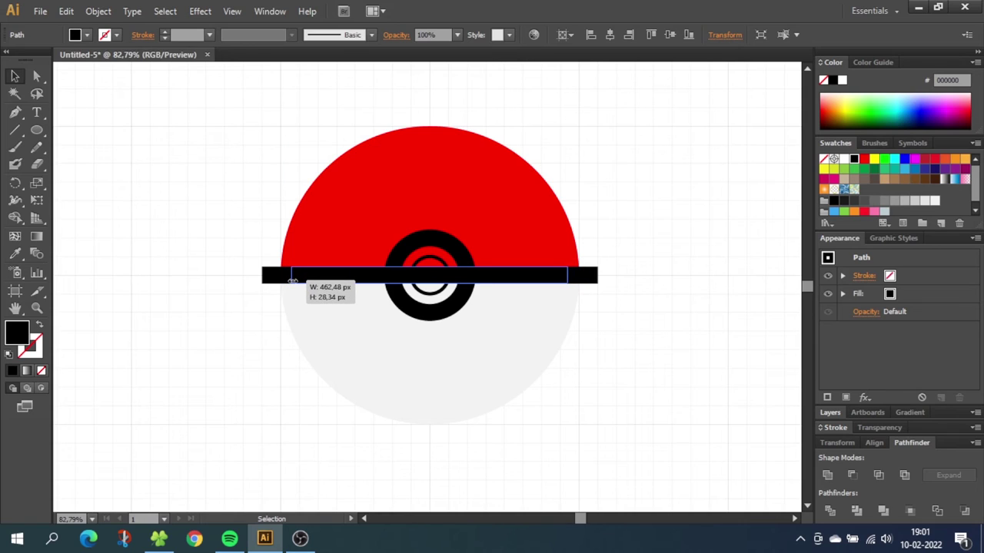
left_click_drag(293, 281, 290, 277)
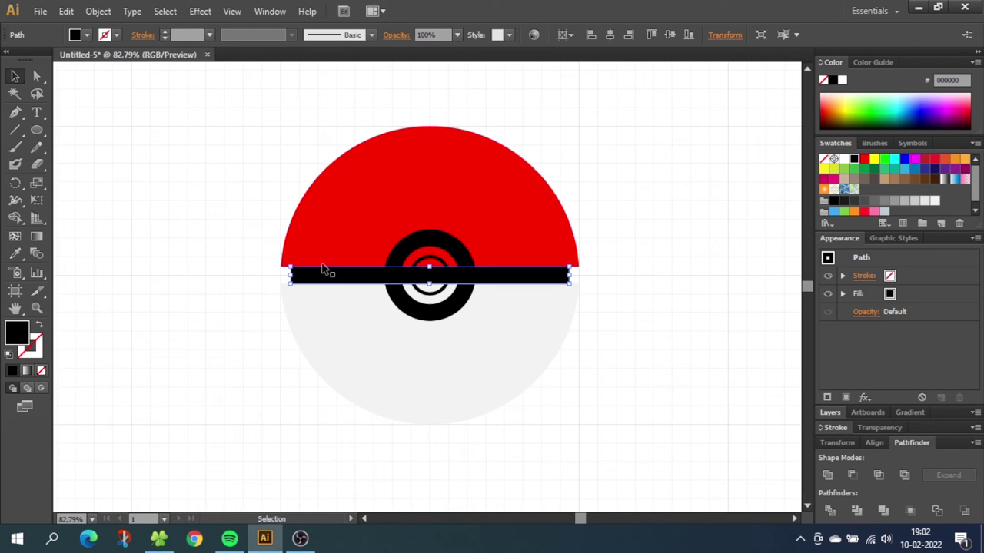
Fill the button ring and its inner circle with light grey, then re-enable Snap to Grid.
left_click(414, 244)
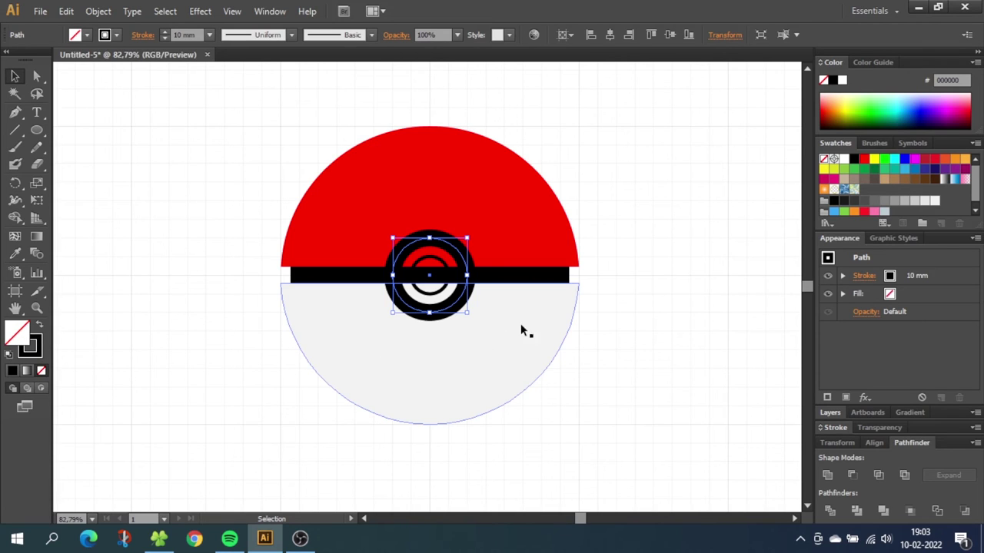
left_click(934, 202)
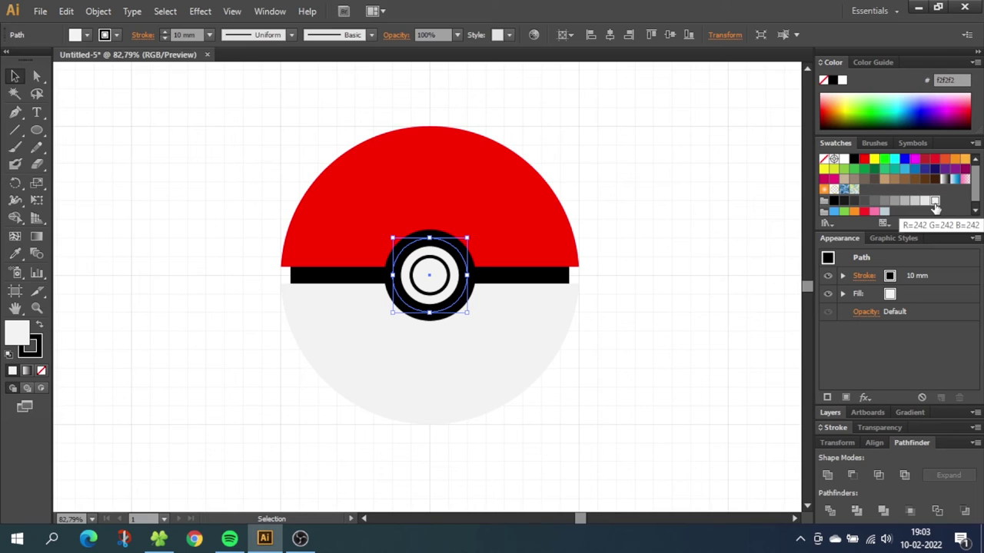
left_click(453, 259)
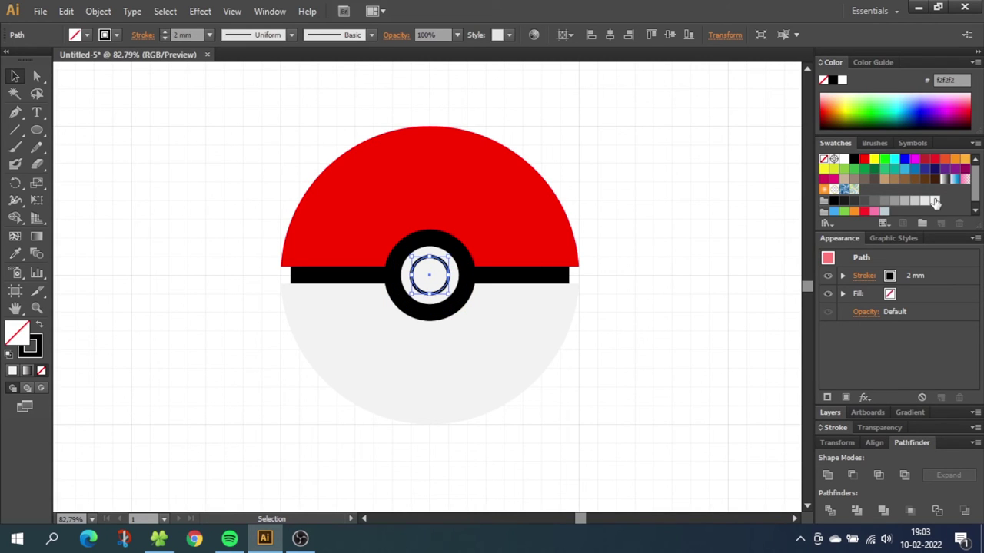
left_click(934, 202)
left_click(233, 12)
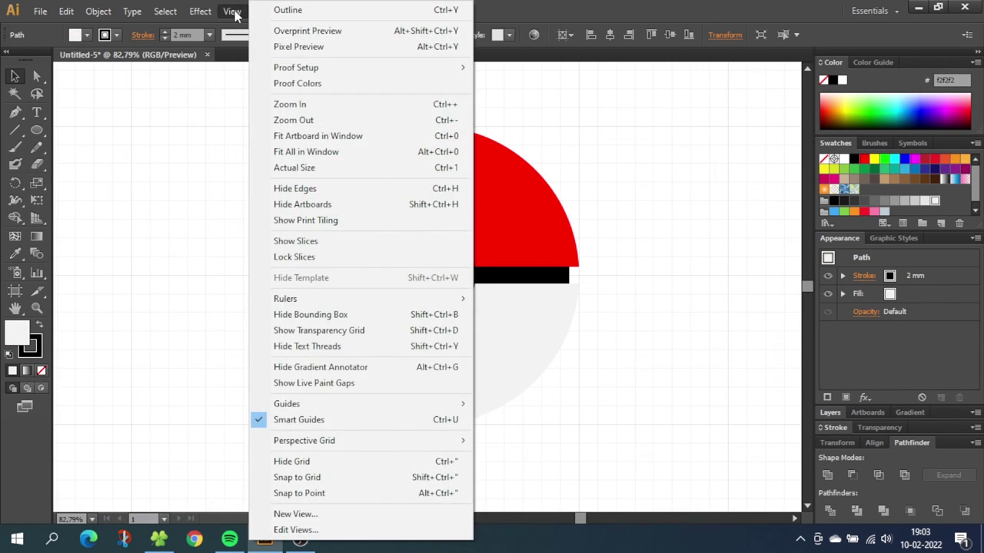
left_click(318, 478)
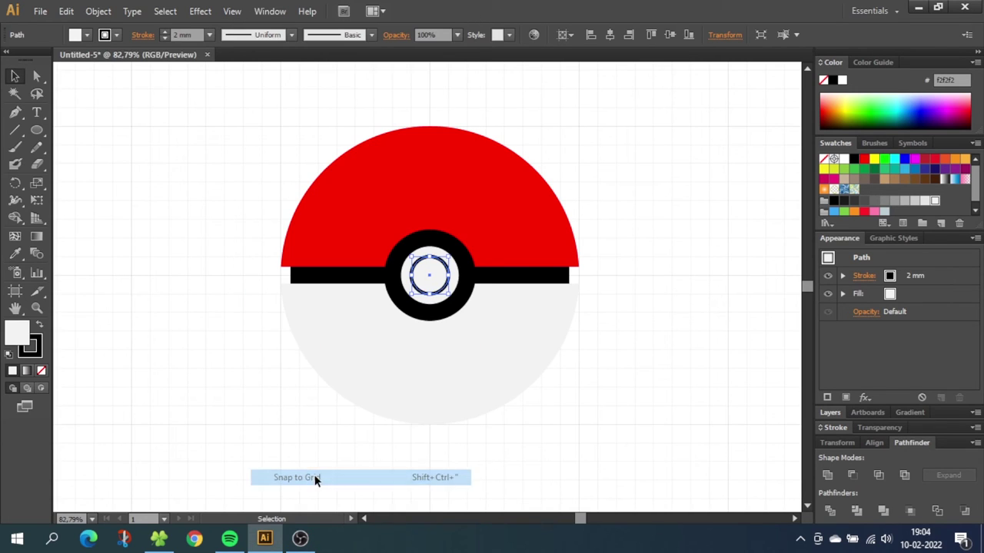
Copy the light-grey bottom half and use Paste in Front to duplicate it.
left_click(428, 388)
left_click(66, 11)
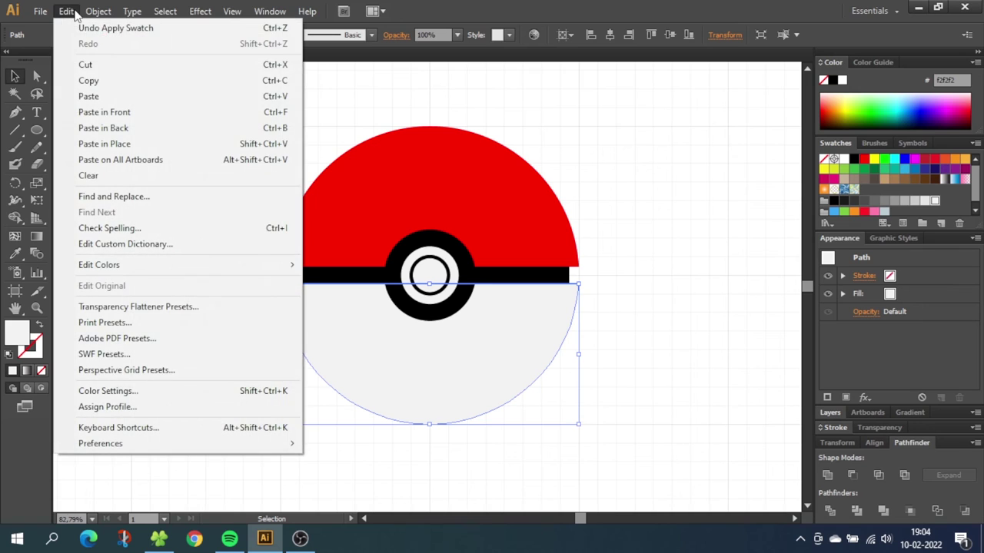
left_click(103, 83)
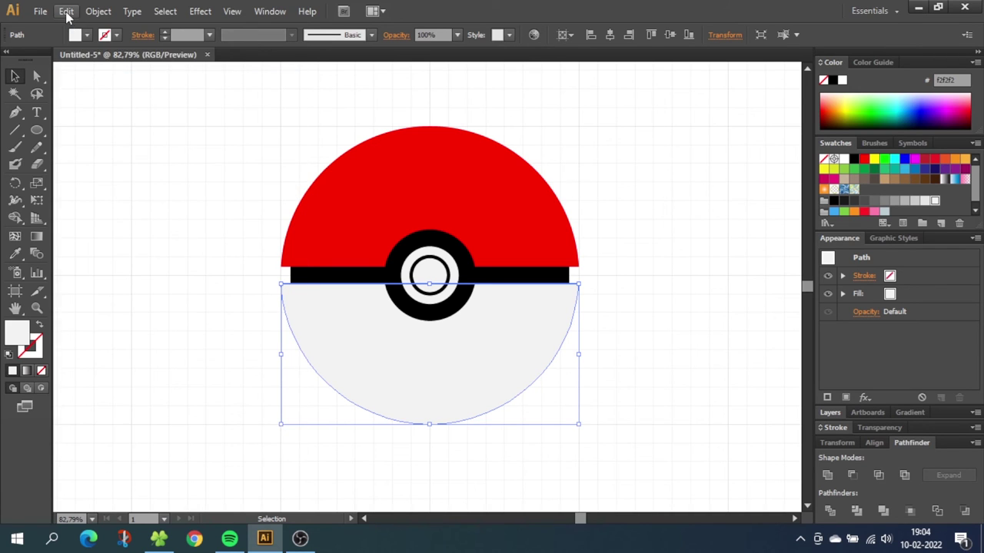
left_click(67, 10)
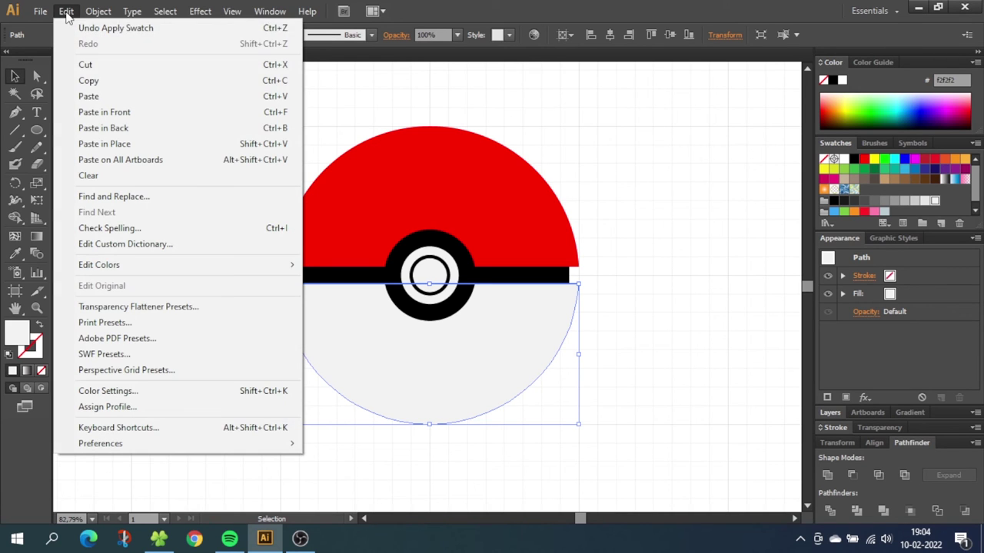
left_click(104, 114)
left_click(66, 11)
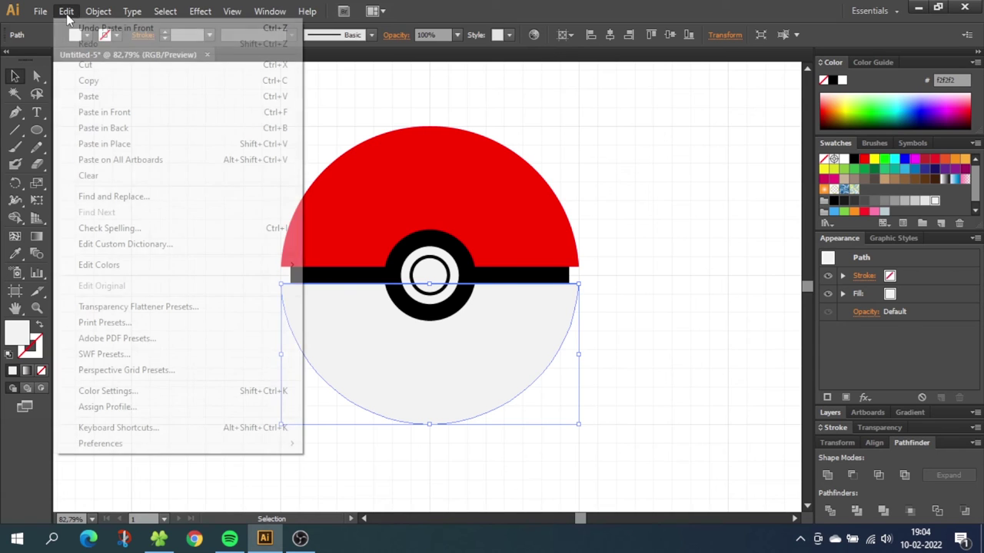
left_click(103, 112)
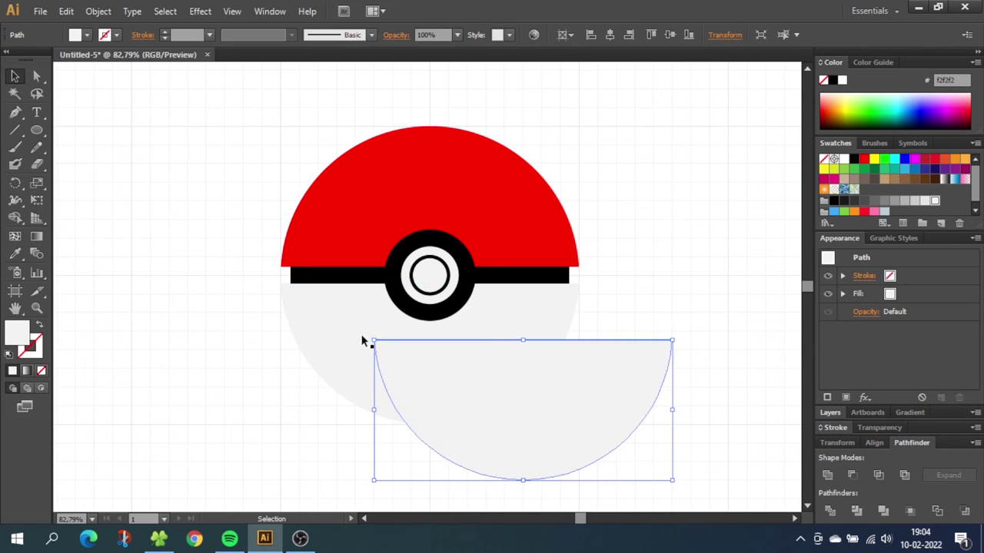
Nudge the copied bottom half up under the red top and widen it symmetrically.
left_click_drag(332, 324, 309, 325)
key("ctrl+z")
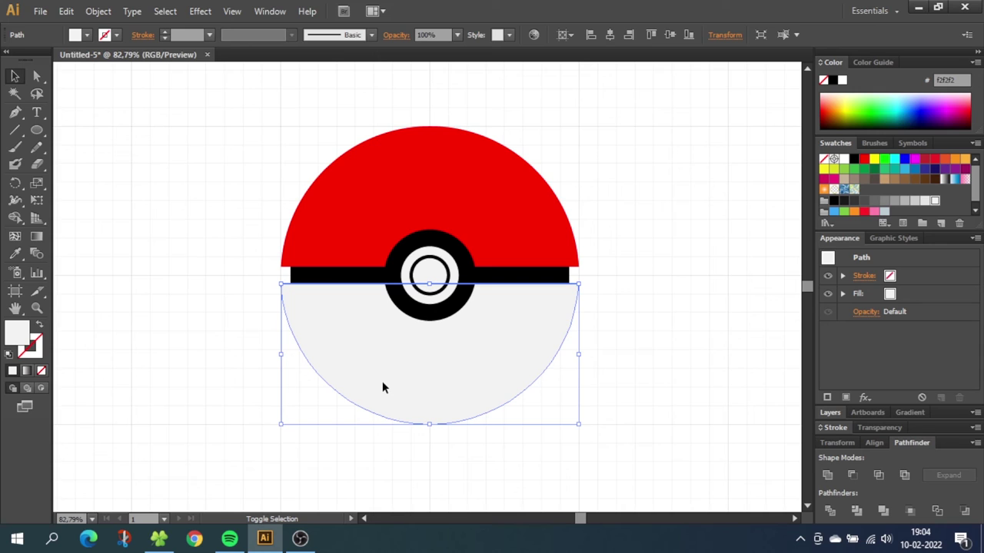
key("shift+Up")
key("shift+Up")
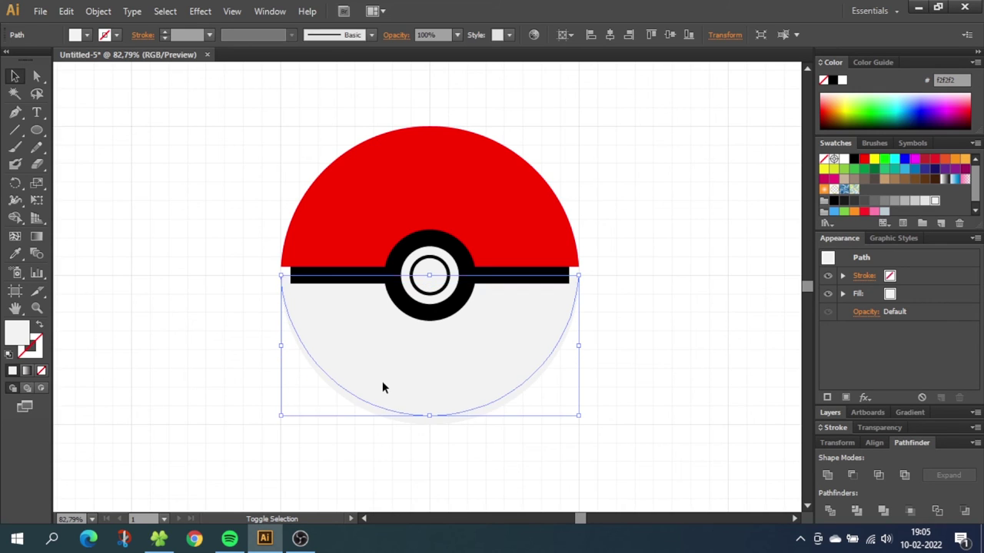
key("shift+Up")
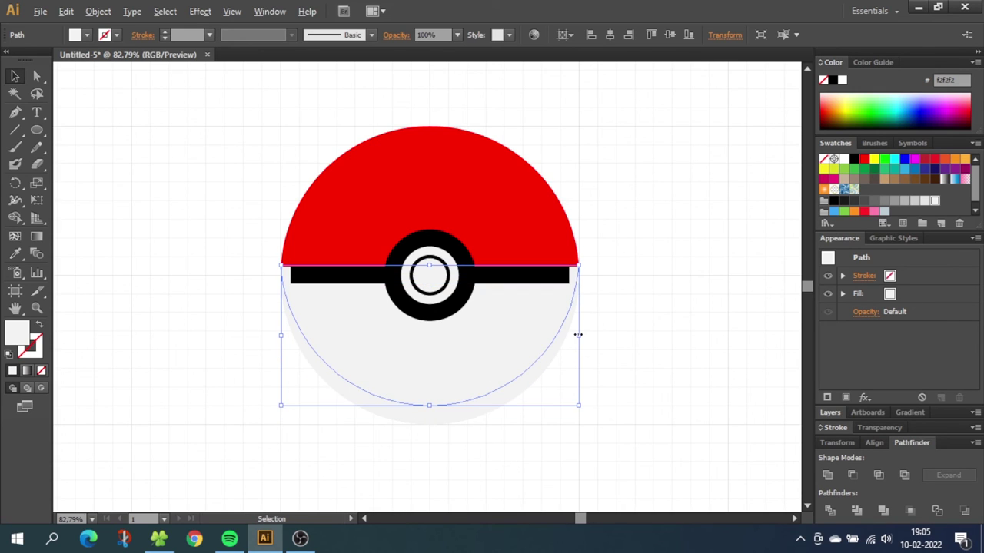
left_click_drag(578, 335, 618, 335)
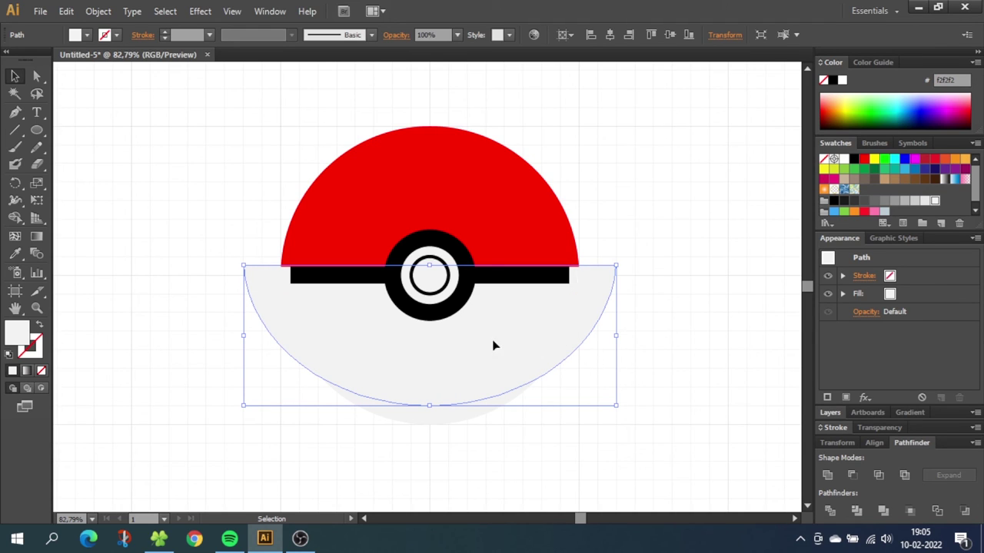
Use Shape Builder to remove the overlap with the original half, leaving a crescent filled #cccccc.
left_click(441, 419, "shift")
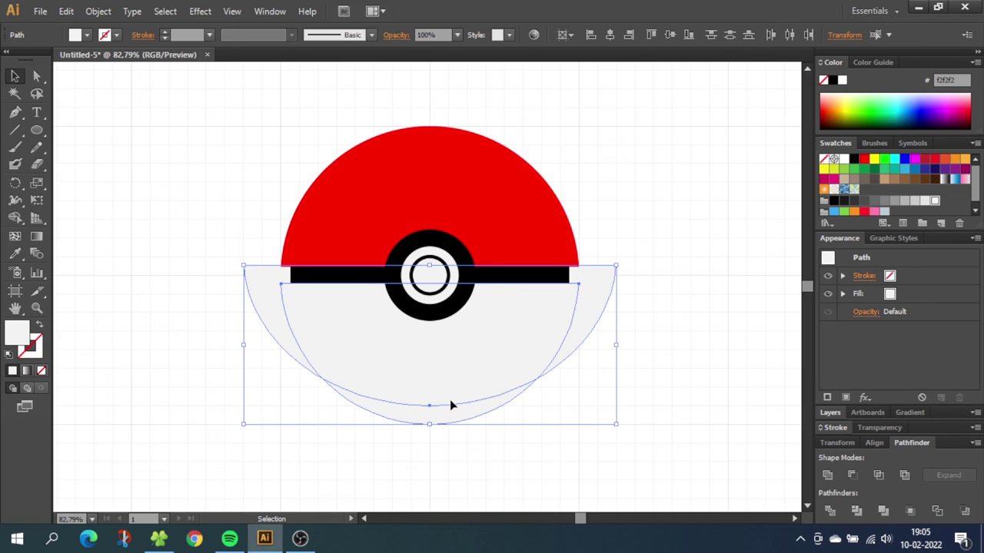
left_click(14, 218)
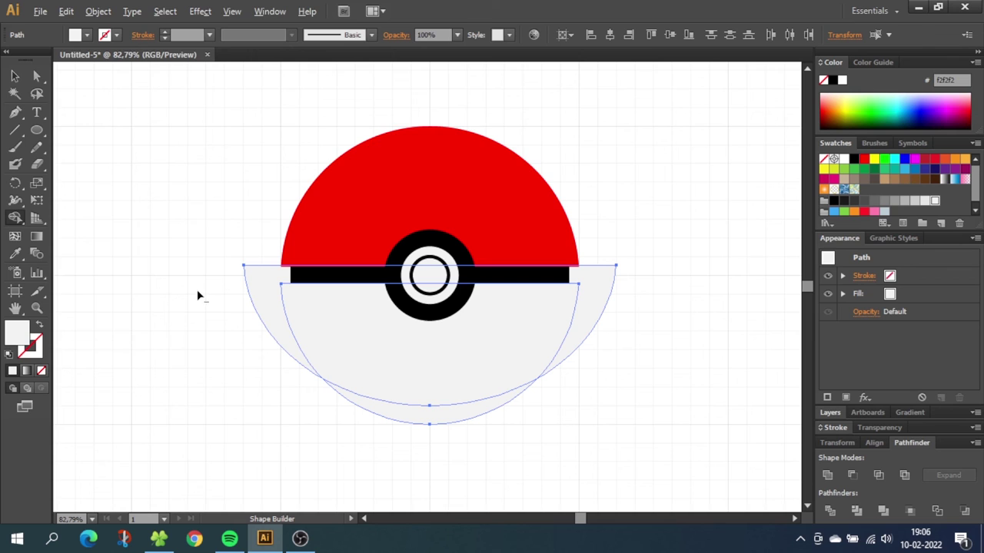
left_click_drag(205, 299, 400, 342)
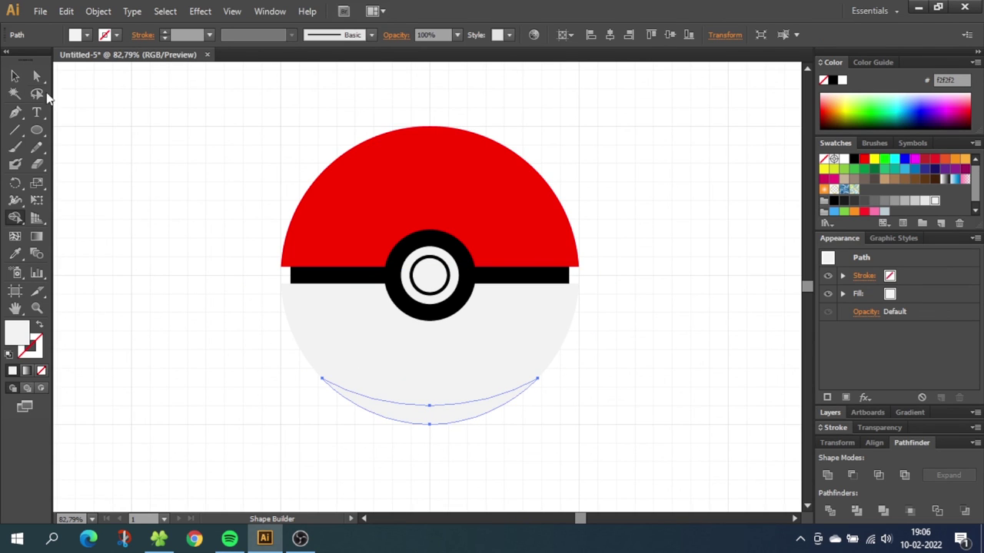
left_click(15, 75)
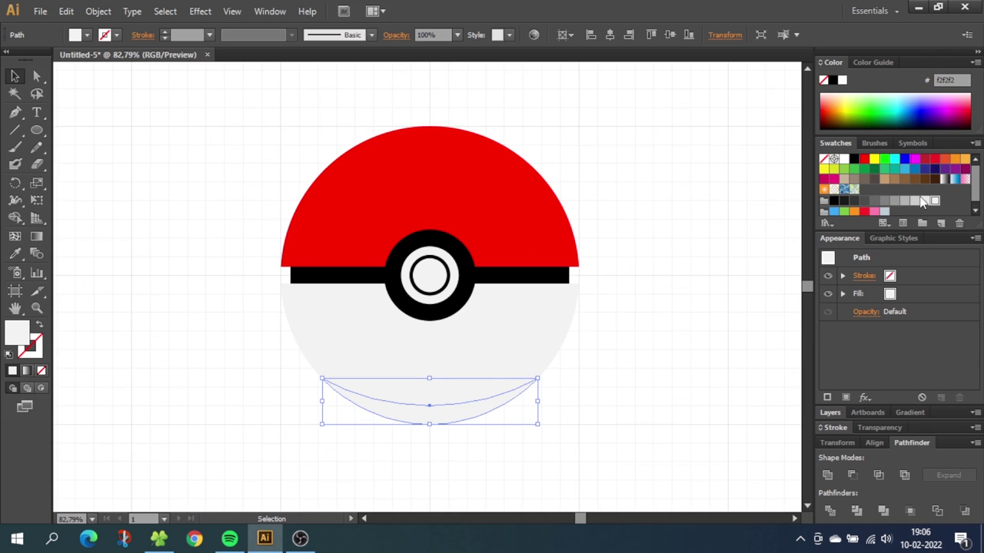
left_click(914, 201)
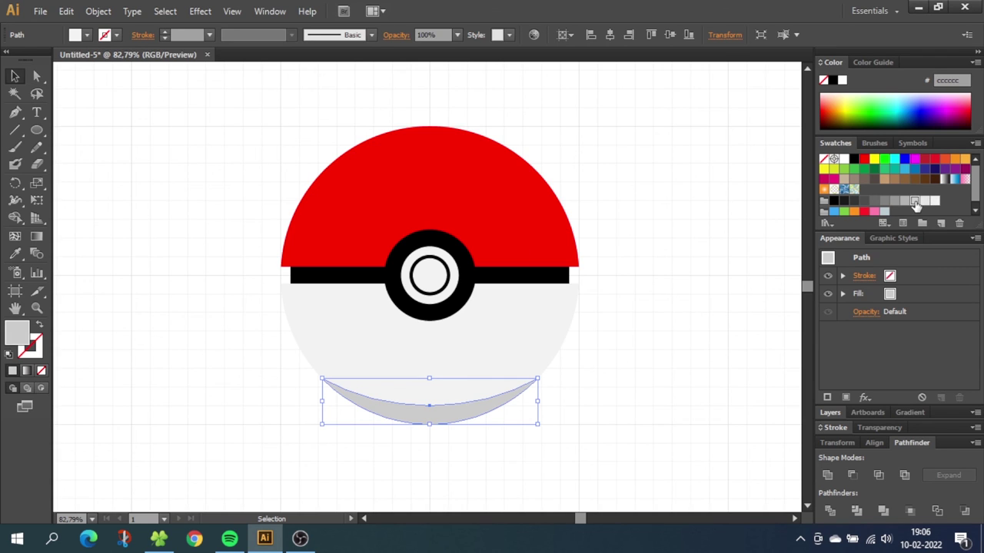
left_click(37, 130)
key("ctrl+shift+a")
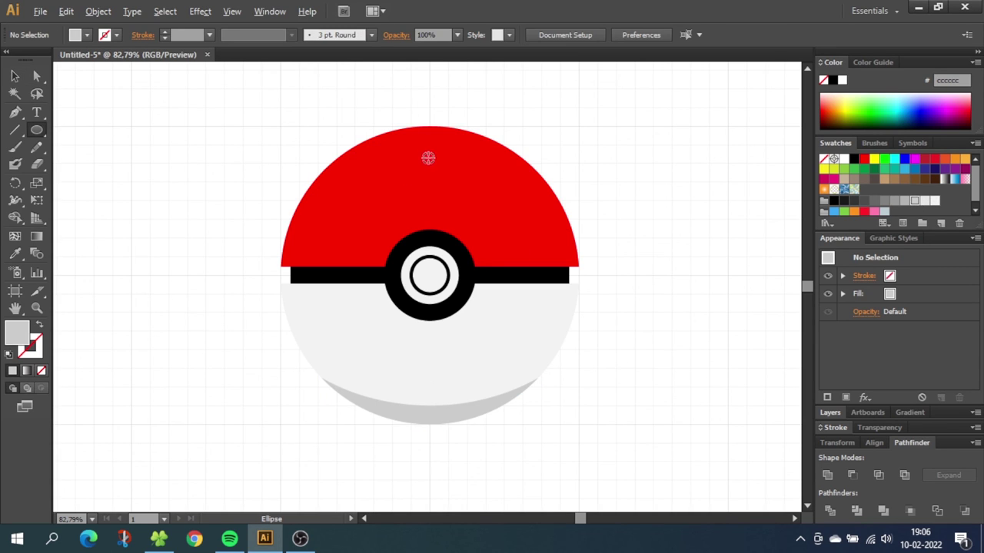
Draw a small red highlight ellipse near the top of the red half and open its fill Color Picker.
left_click_drag(437, 159, 463, 177)
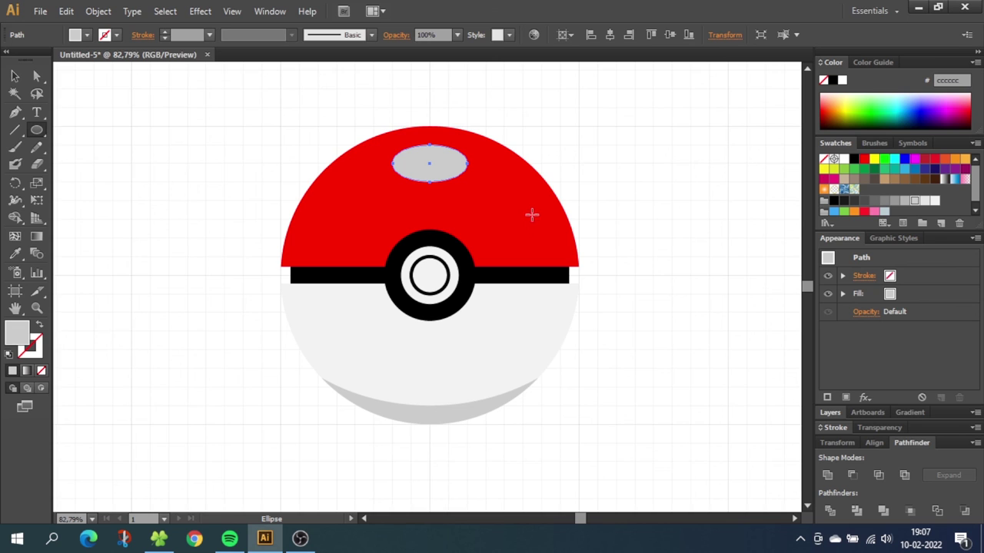
left_click(864, 159)
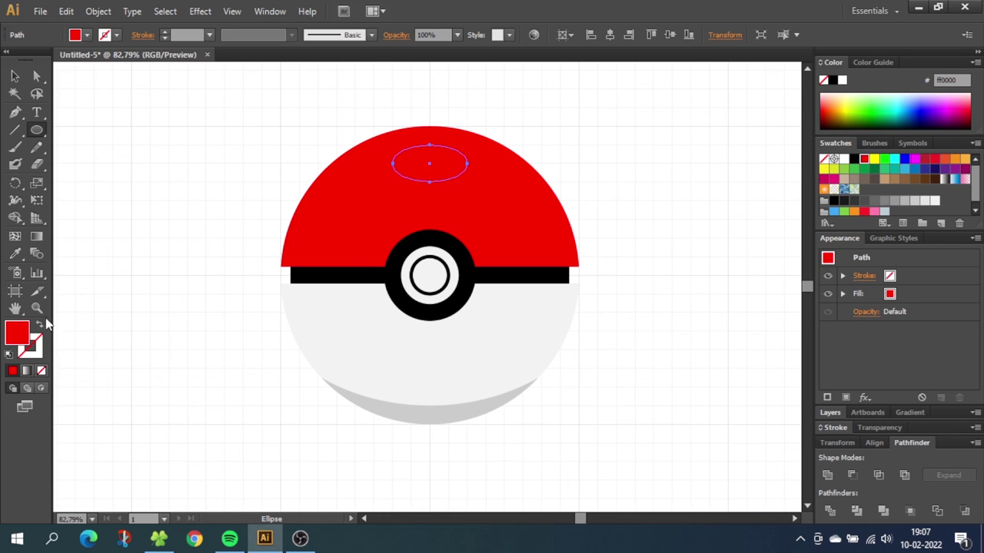
double_click(18, 336)
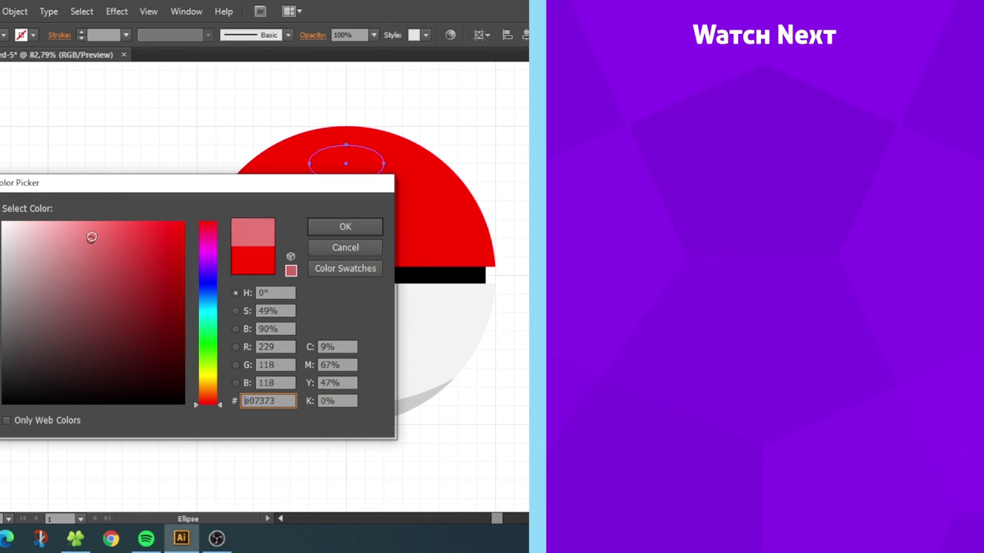